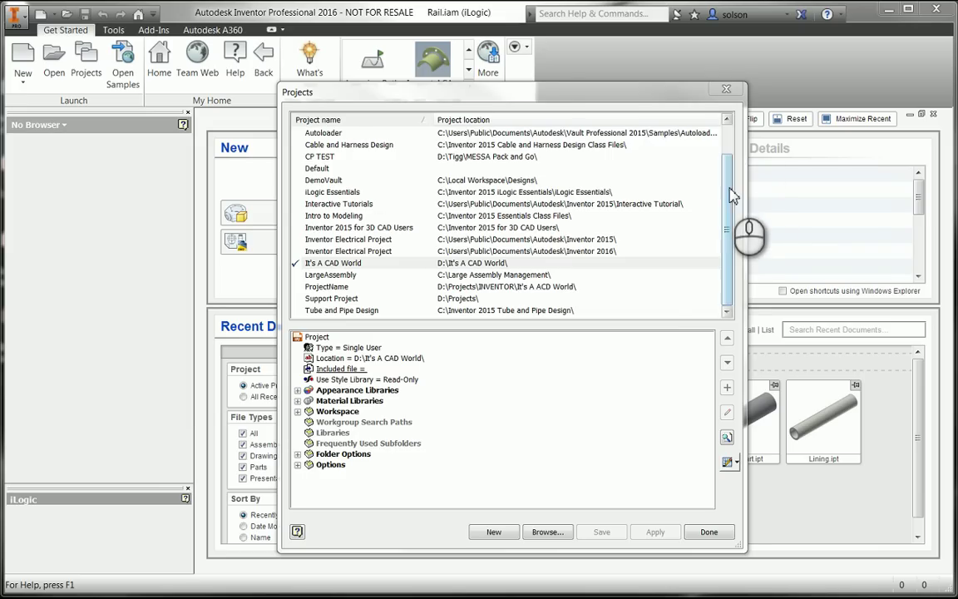
Reposition the Projects dialog while reviewing the project list, with It's A CAD World active.
left_click_drag(730, 233, 724, 212)
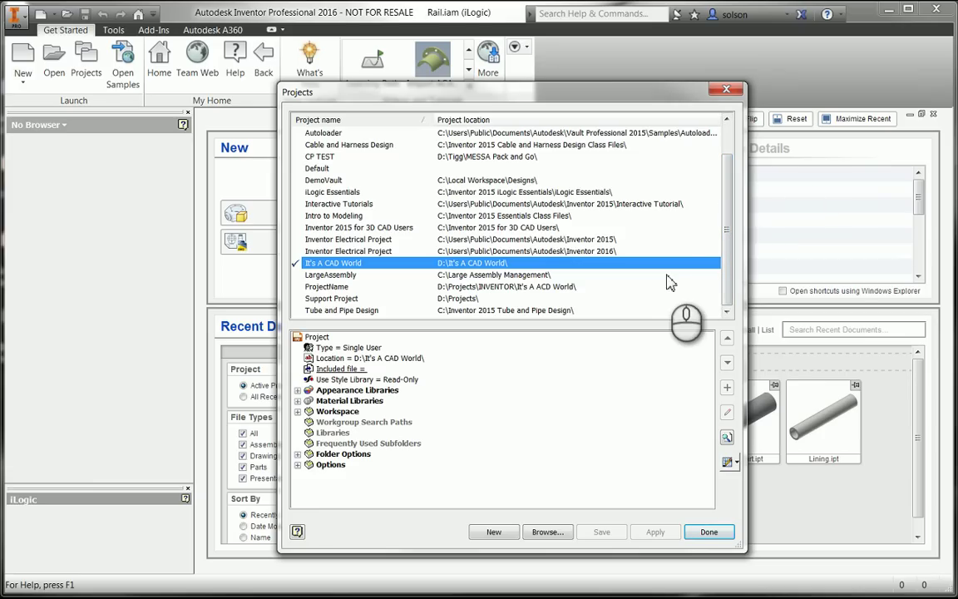
Close the Projects dialog, minimize Inventor, and open the empty Eng Data folder on D:.
left_click(715, 535)
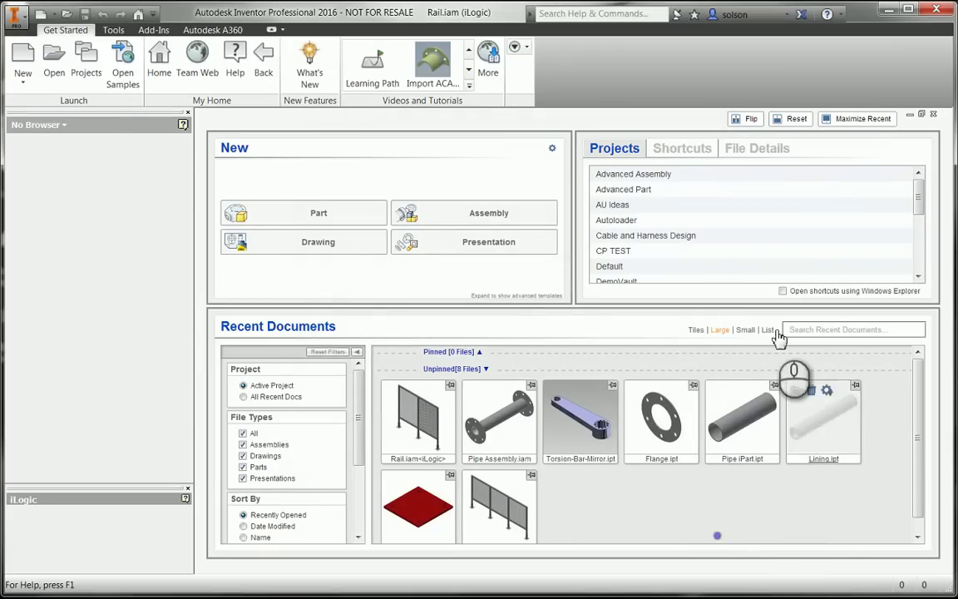
left_click(893, 14)
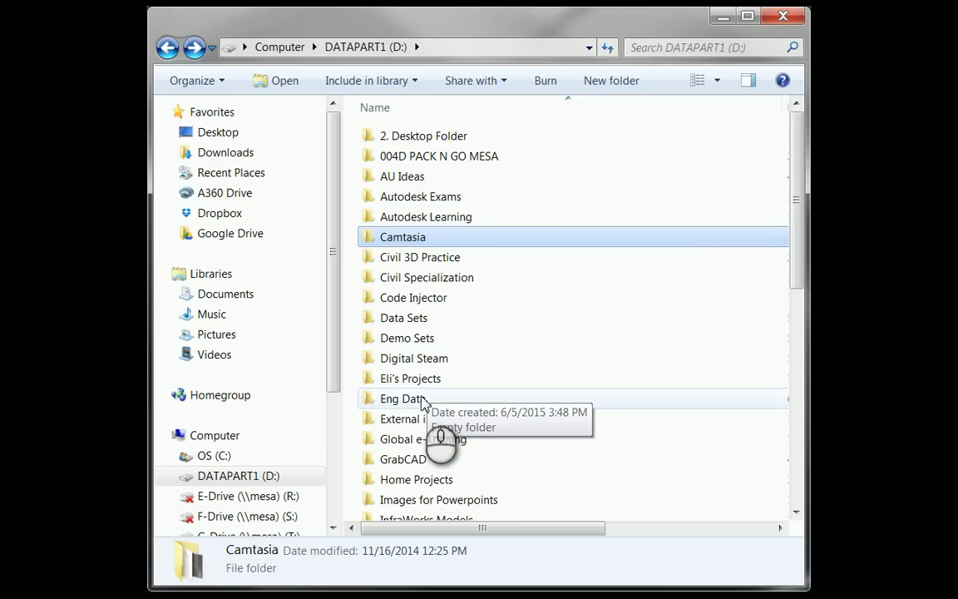
left_click(422, 401)
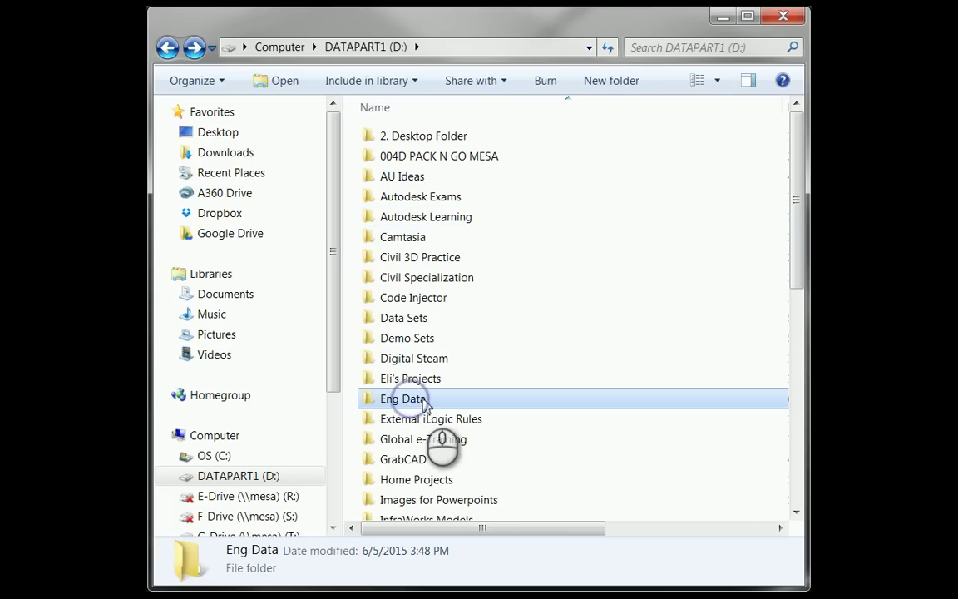
double_click(422, 400)
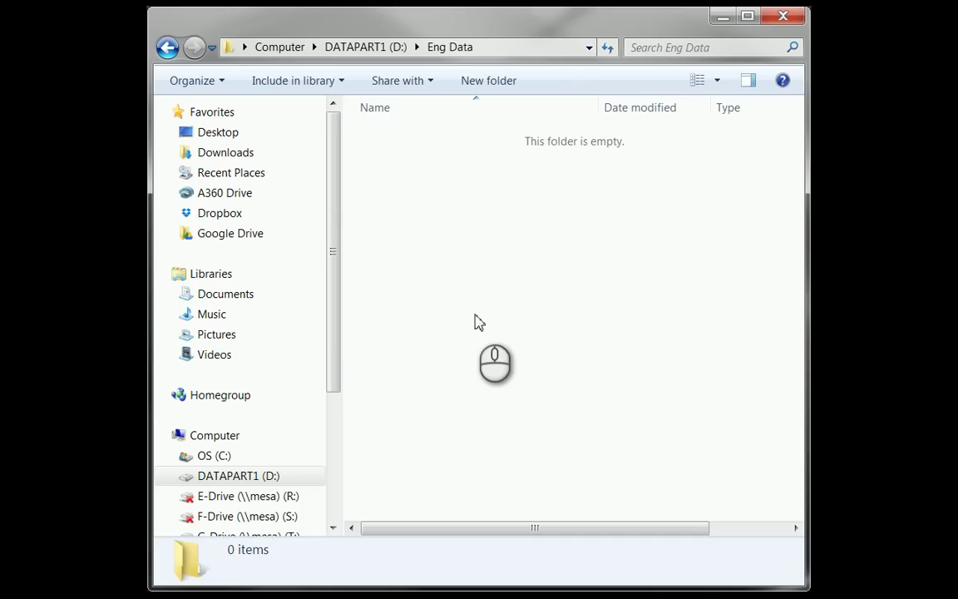
Create a new folder named 'Inventor Support' in Eng Data.
right_click(425, 239)
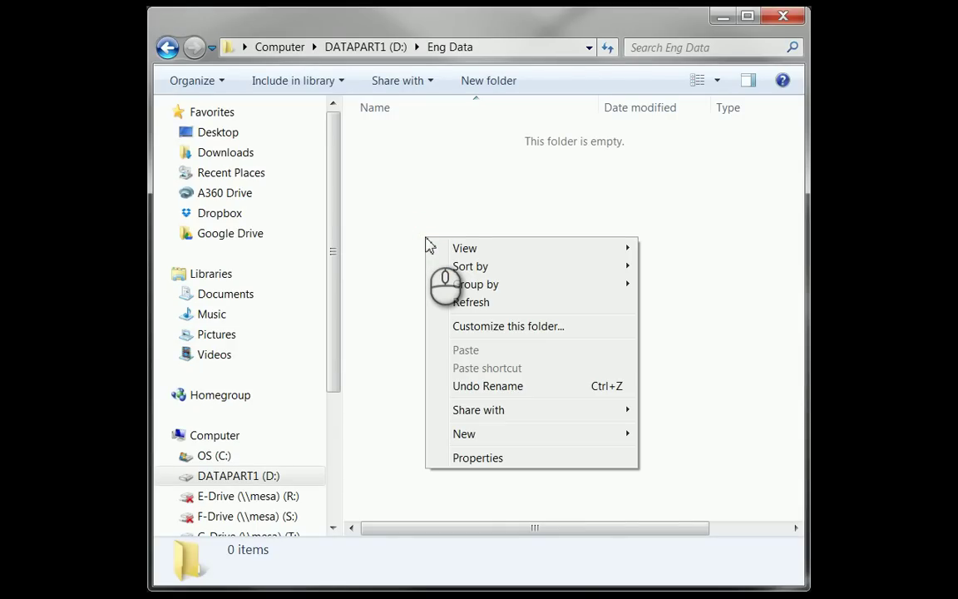
mouse_move(508, 441)
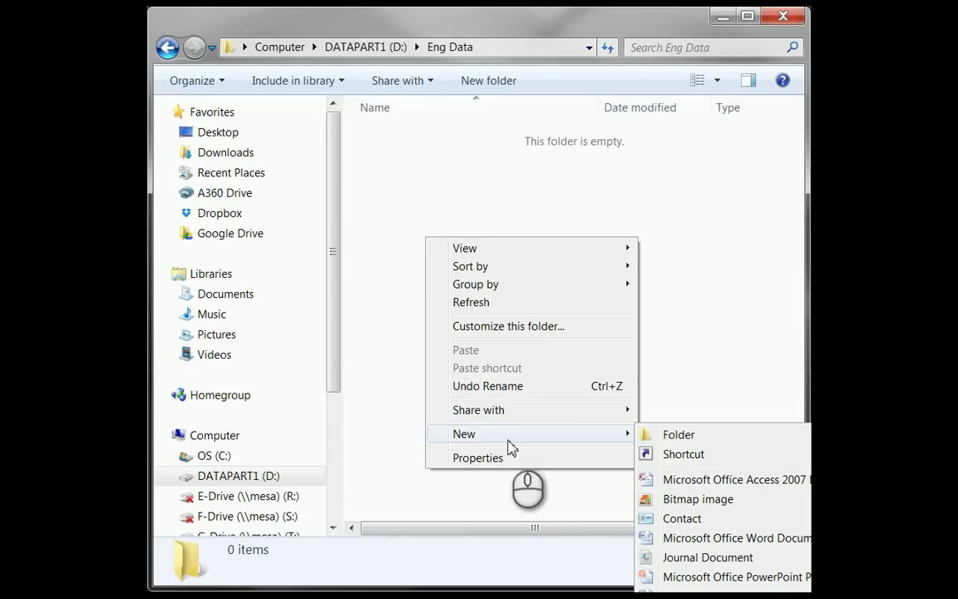
left_click(675, 434)
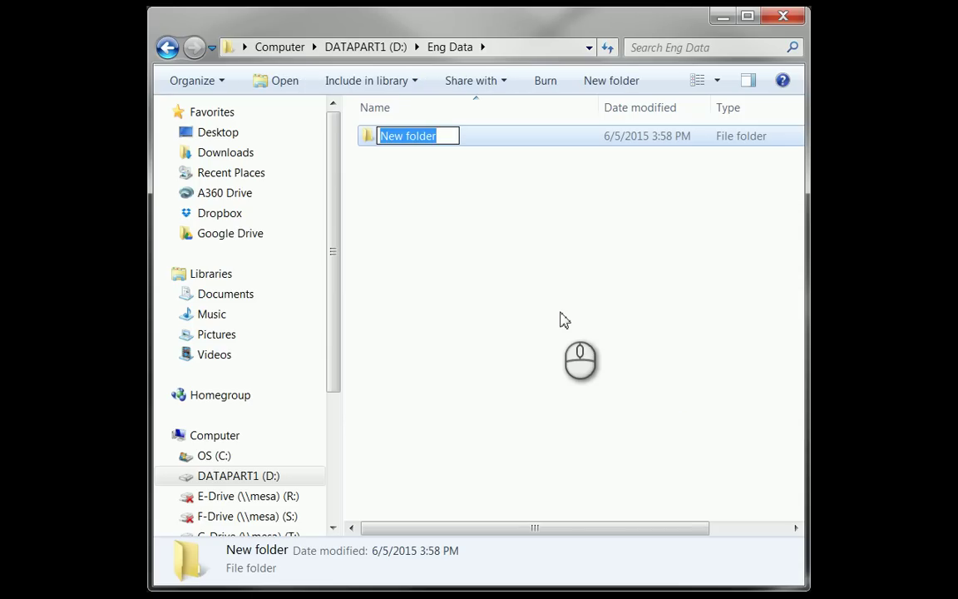
type("Inventor ")
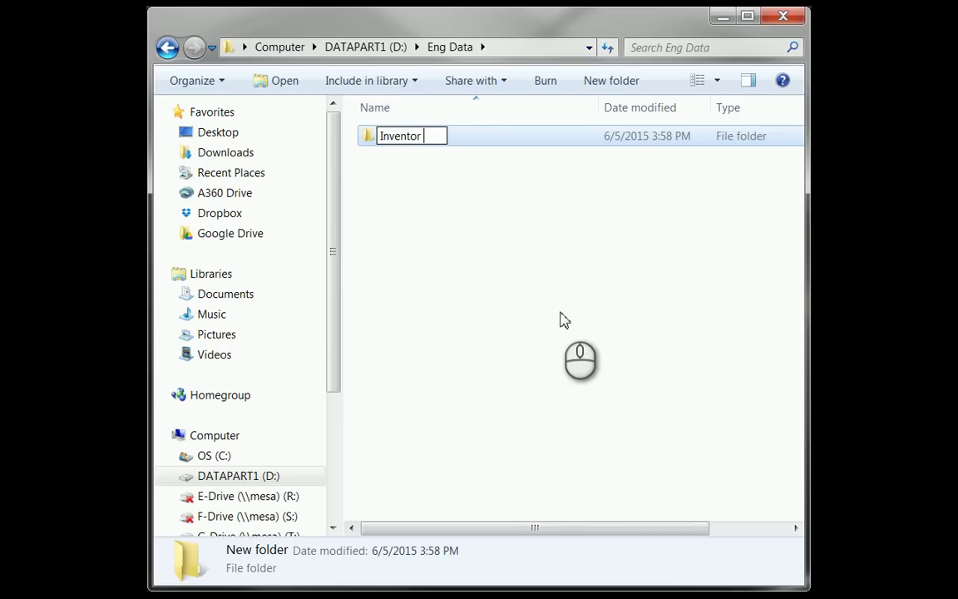
type("Support")
key("Return")
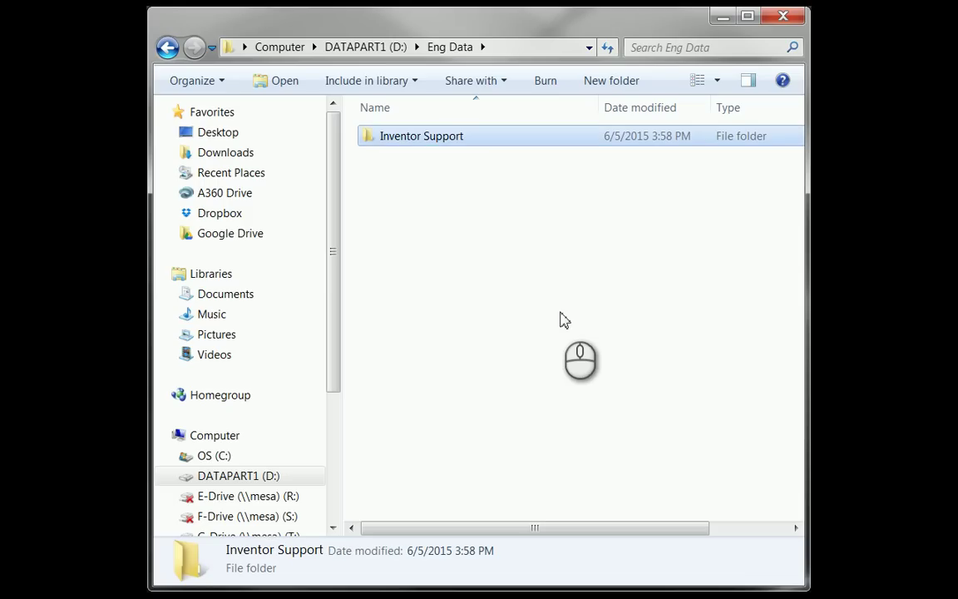
Add two more folders beside it, named 'Library' and 'Workspace'.
left_click(460, 214)
right_click(460, 214)
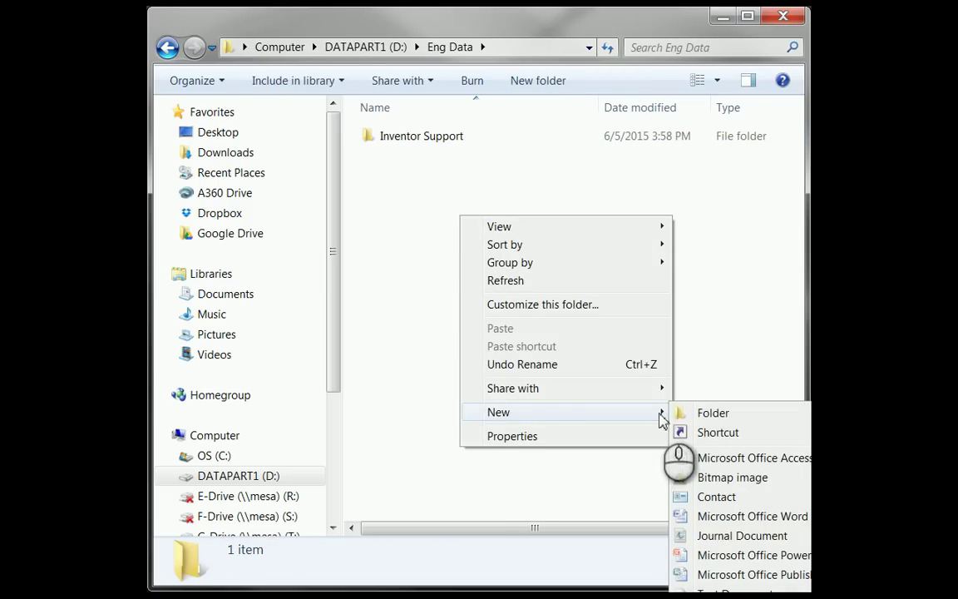
left_click(678, 413)
type("Li")
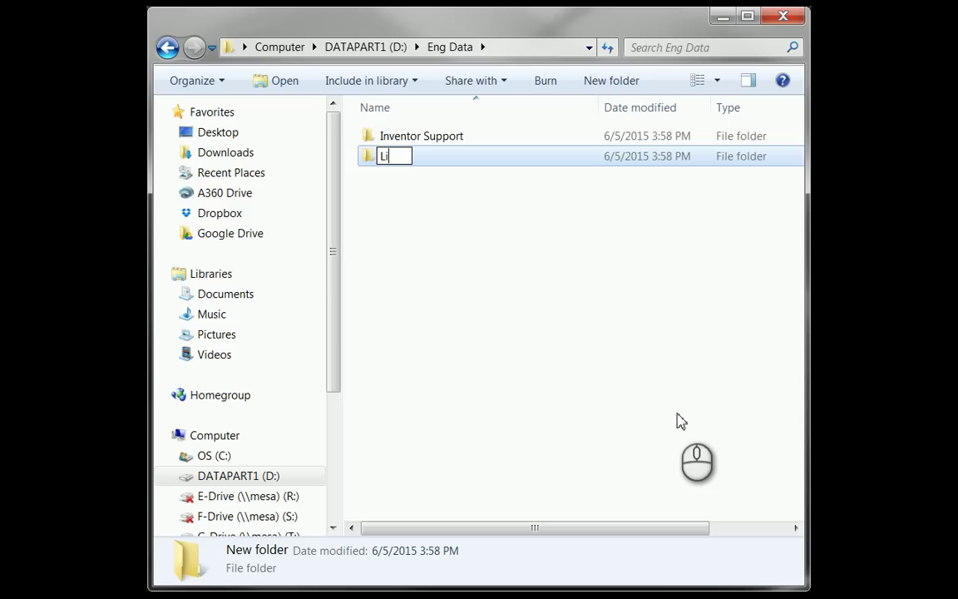
type("brary")
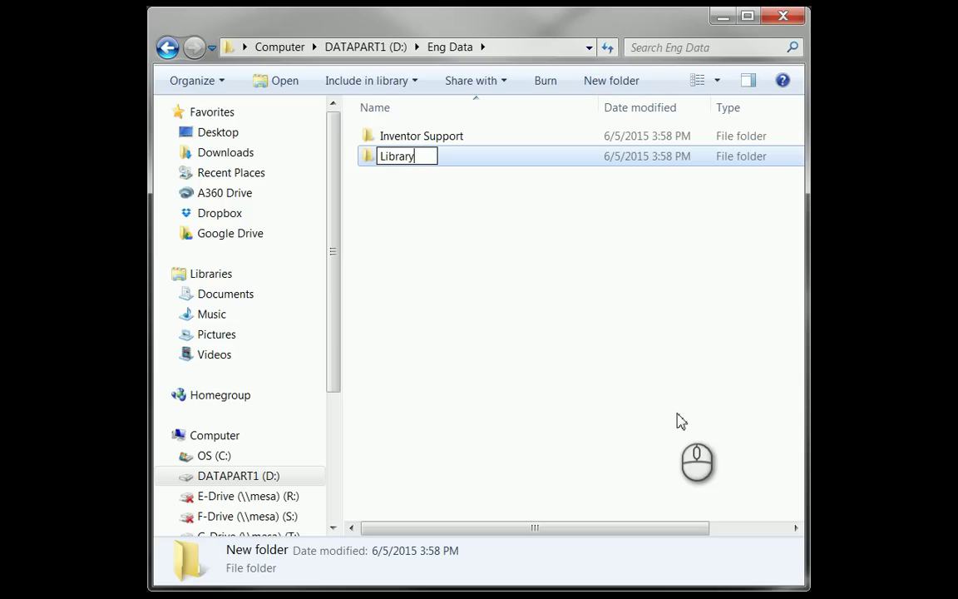
key("Return")
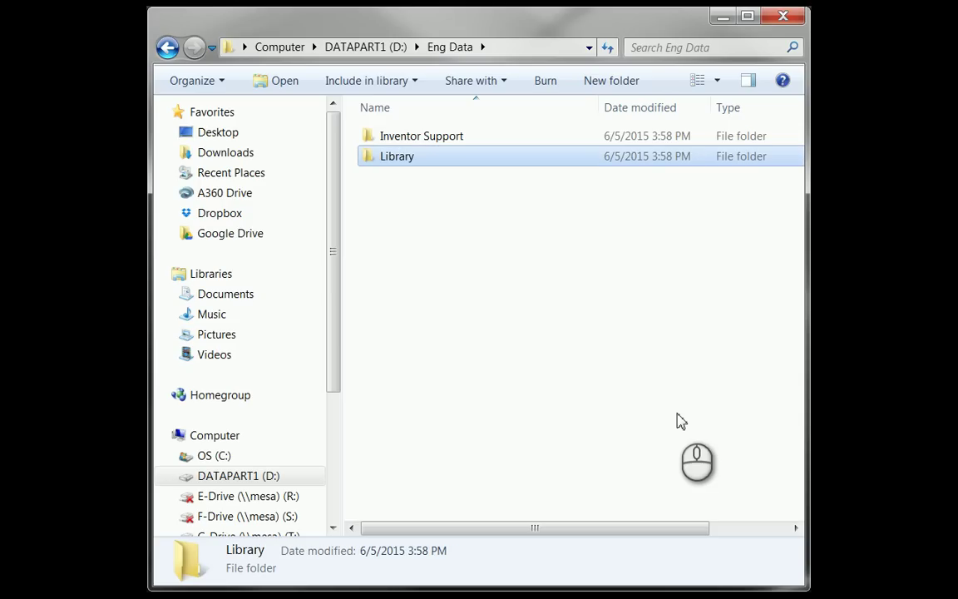
right_click(463, 248)
mouse_move(552, 447)
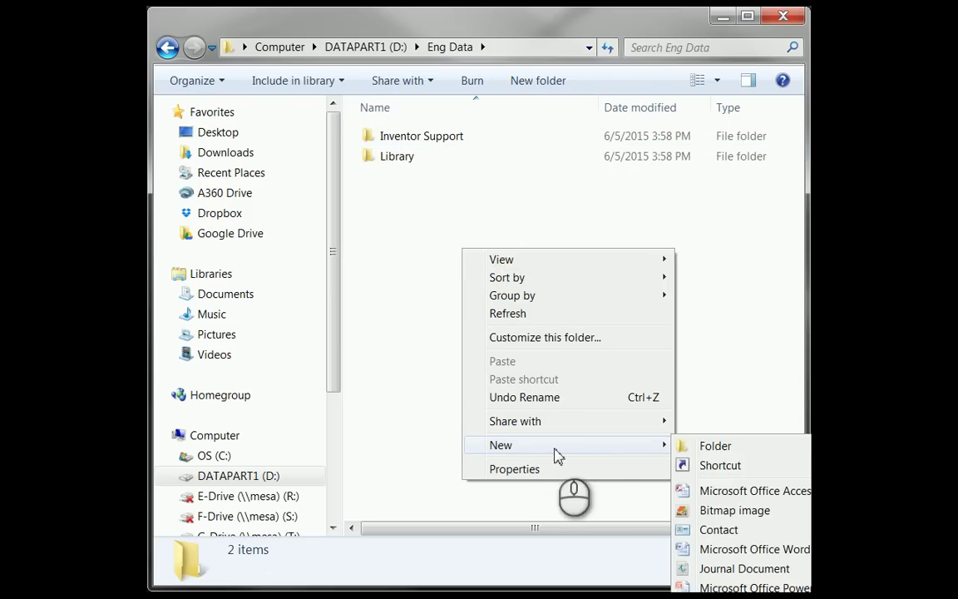
left_click(702, 449)
type("W")
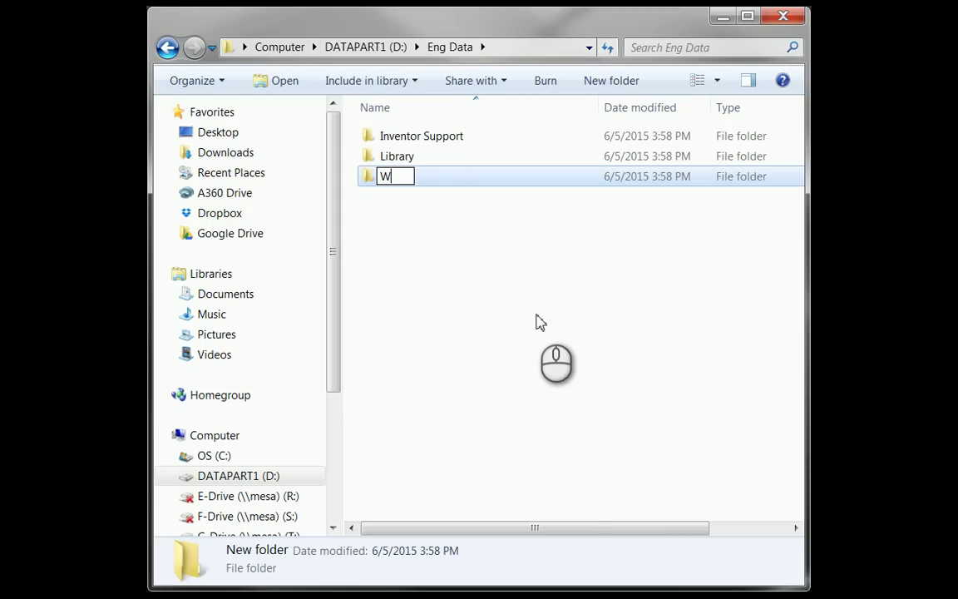
type("orkspace")
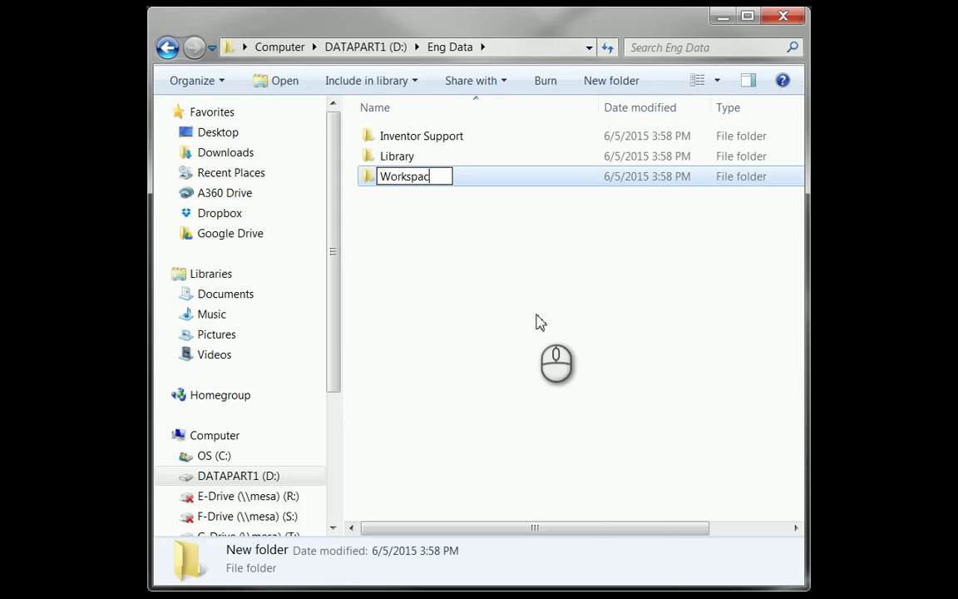
key("Return")
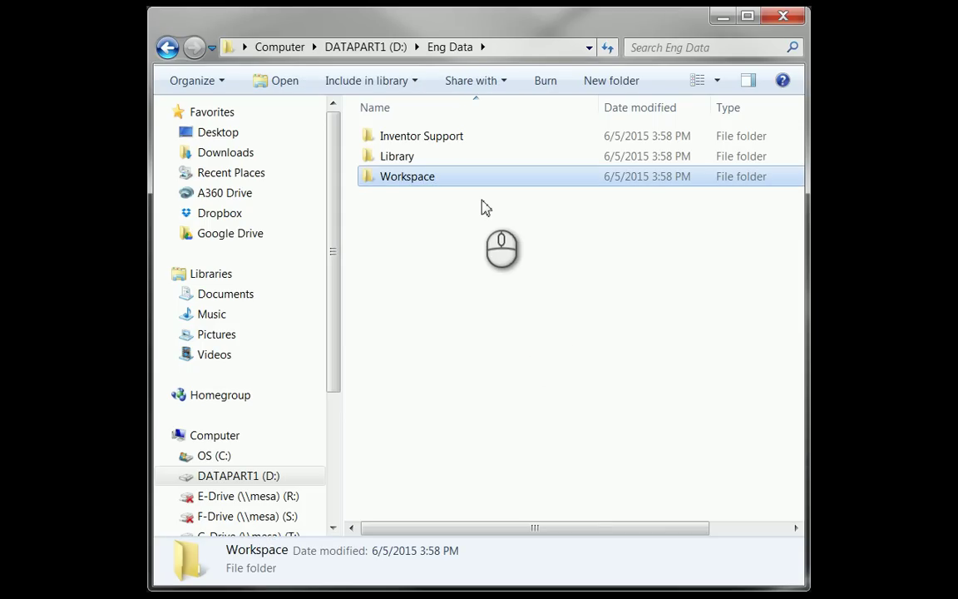
Inside the Inventor Support folder, make a new folder named 'Design Data'.
double_click(456, 136)
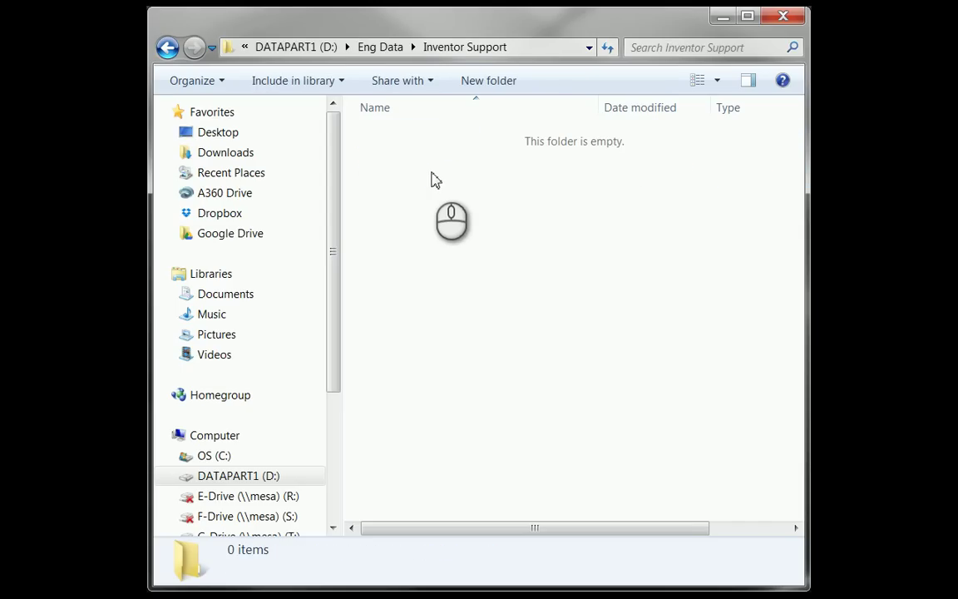
right_click(413, 180)
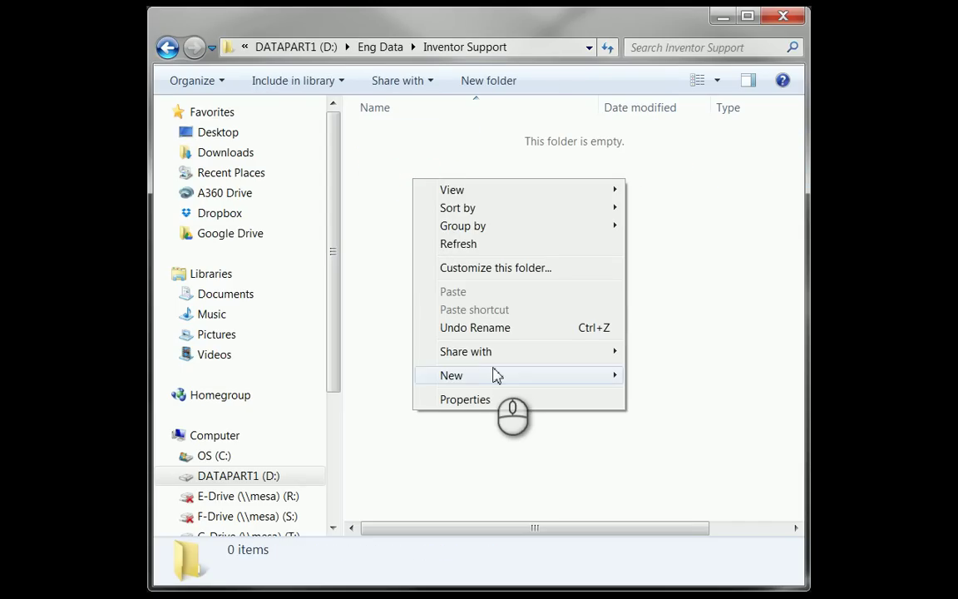
mouse_move(485, 379)
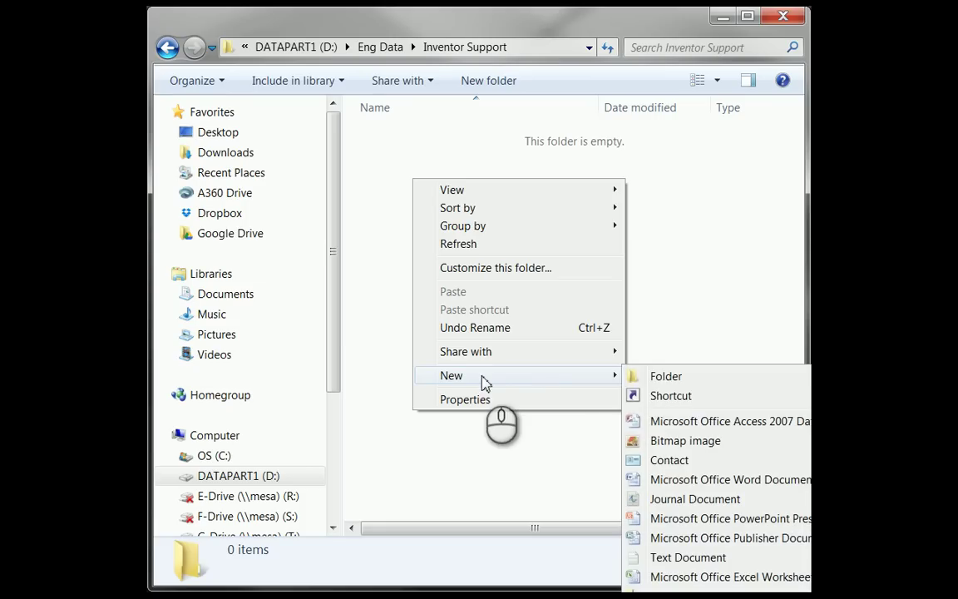
left_click(643, 376)
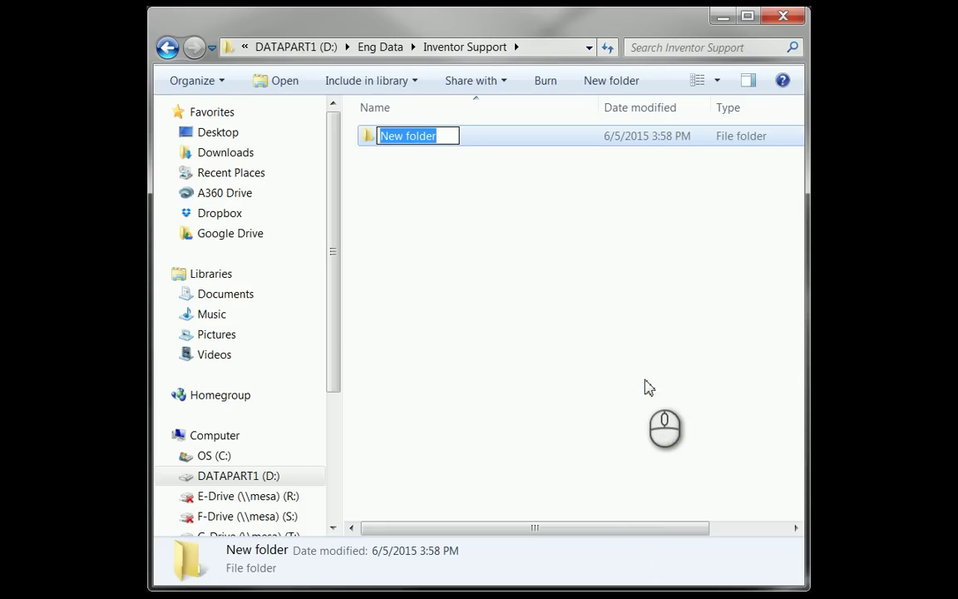
type("Design D")
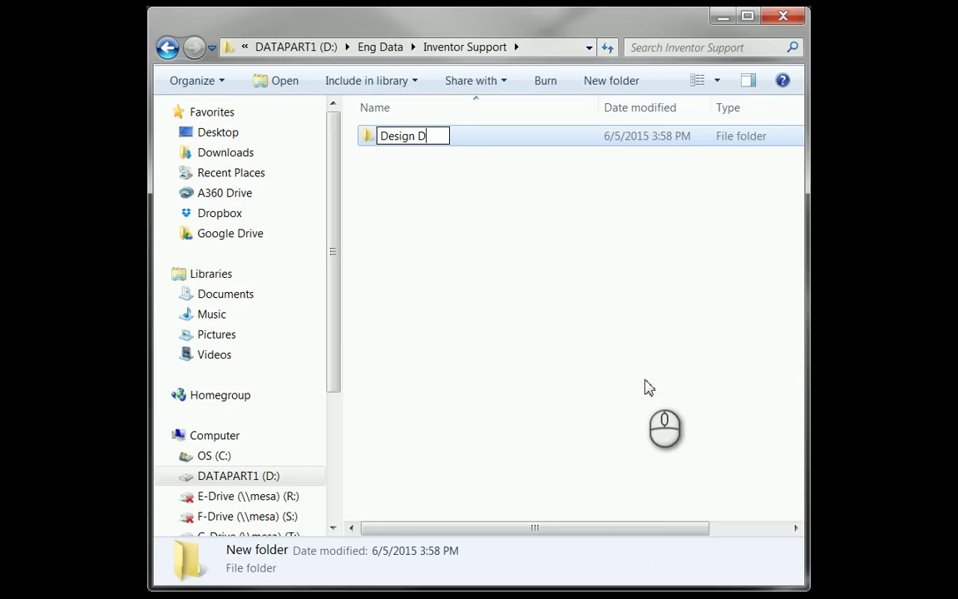
type("ata")
key("Return")
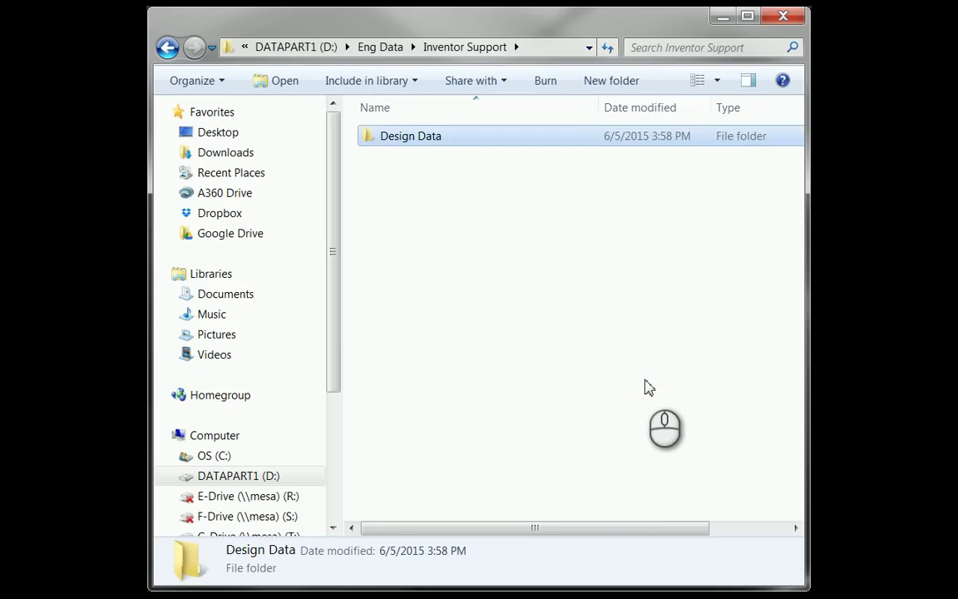
Create a folder named 'Template' next to Design Data, fixing a typo in the name.
right_click(550, 287)
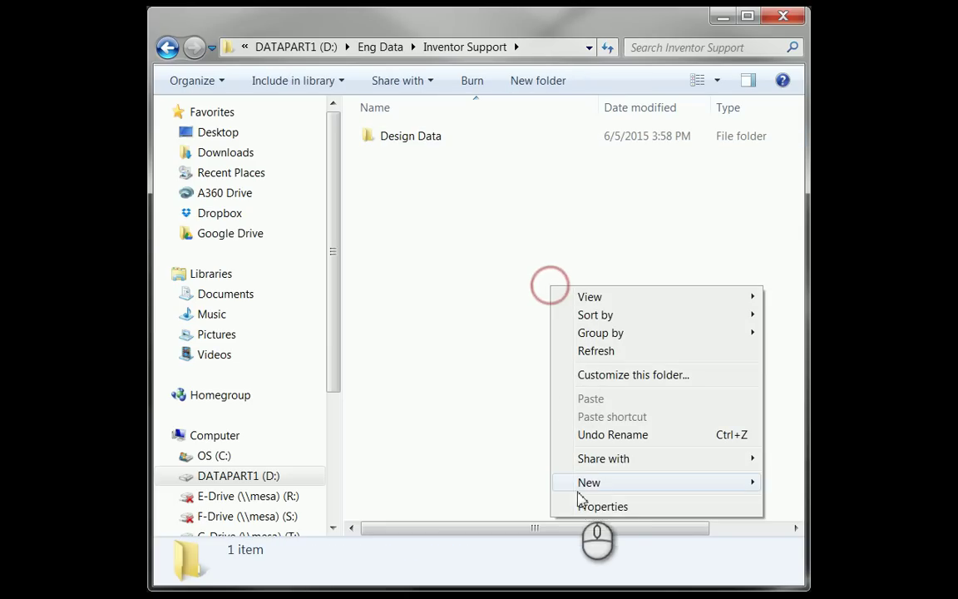
mouse_move(592, 484)
left_click(786, 248)
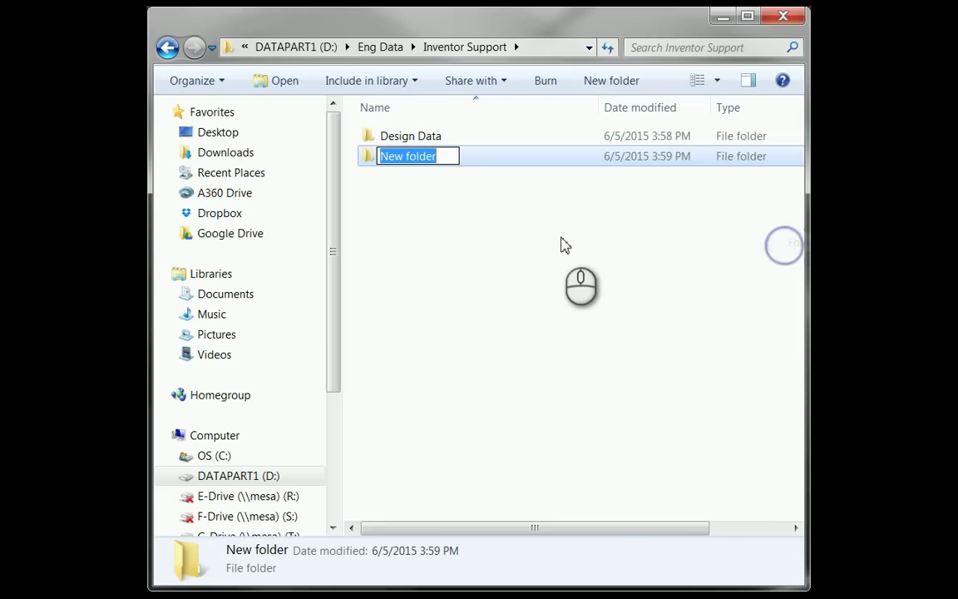
type("Te")
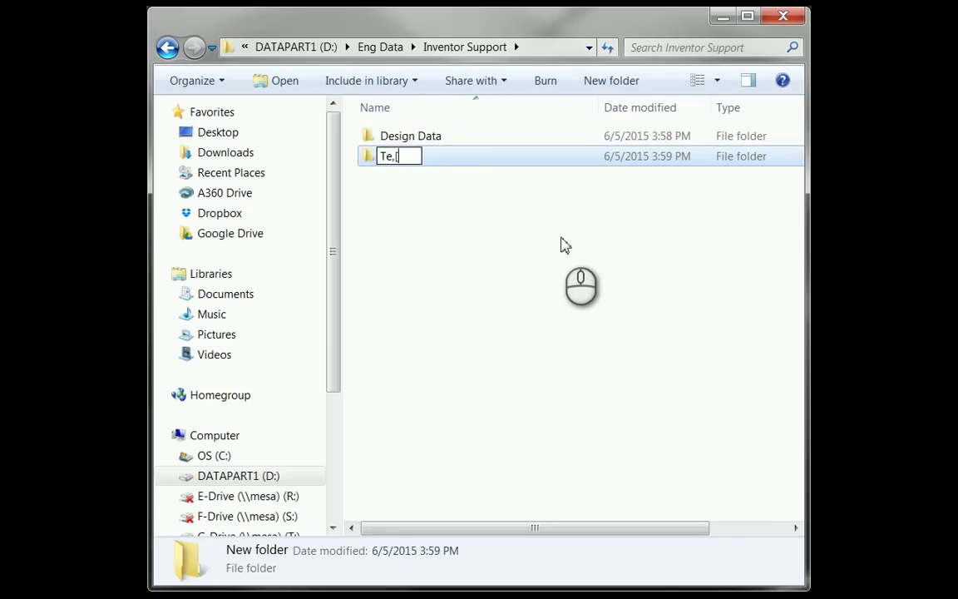
key("BackSpace")
type("mplate")
key("Return")
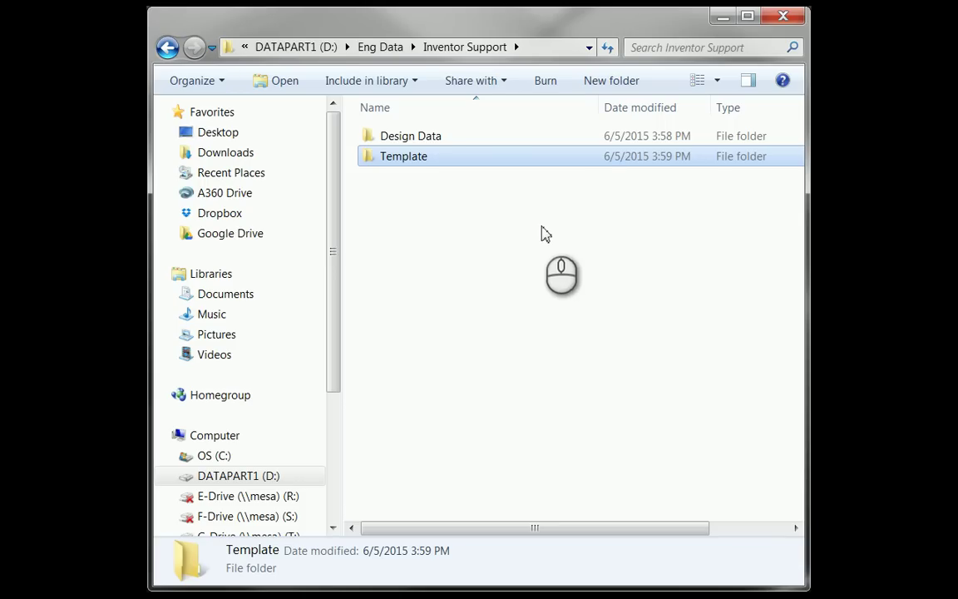
Create a third Inventor Support subfolder named 'Content Center Files', correcting a mistyped letter.
right_click(480, 220)
mouse_move(545, 421)
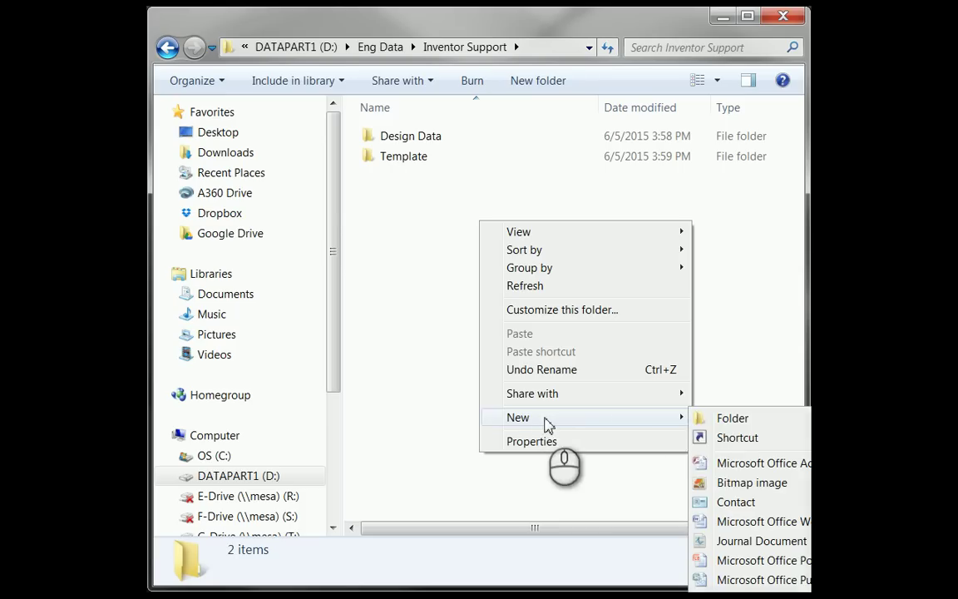
left_click(711, 417)
type("Ce")
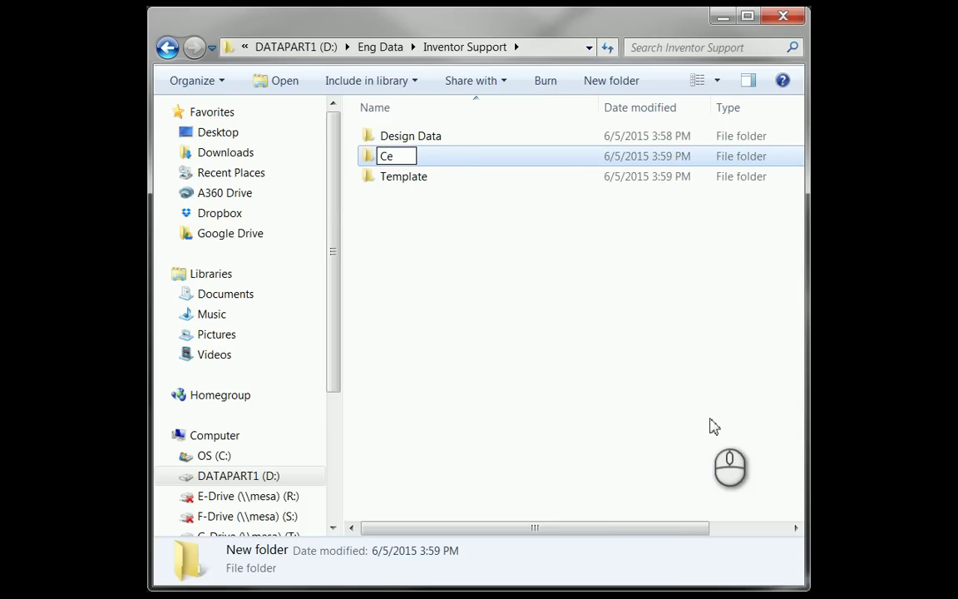
key("BackSpace")
type("ontent Center File")
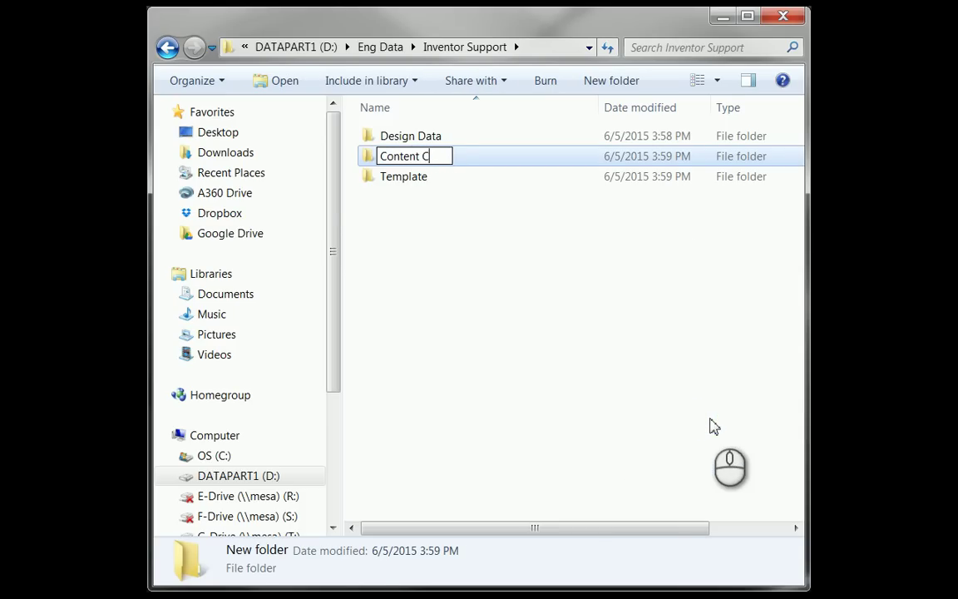
type("s")
key("Return")
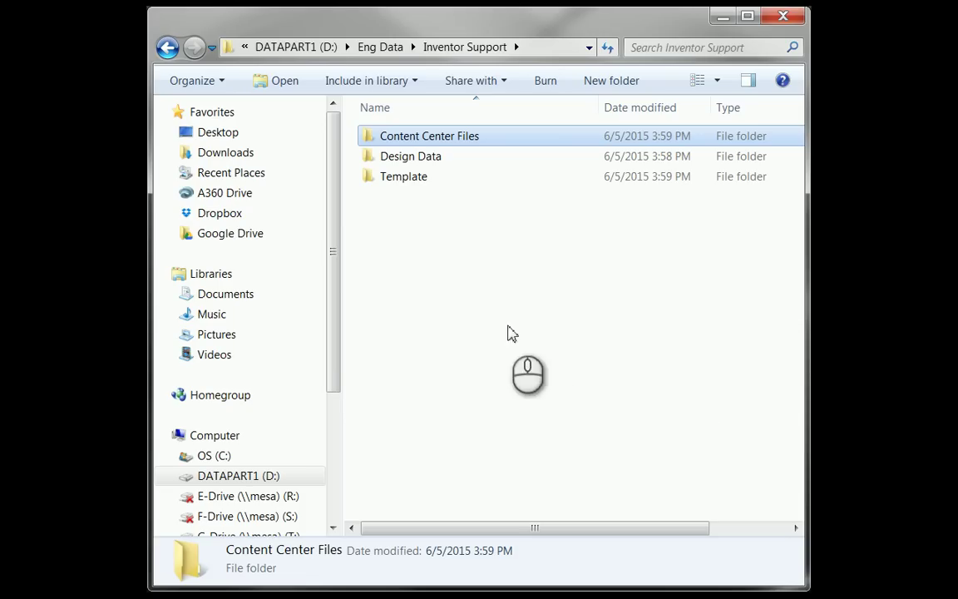
Go back to Eng Data and select the Library folder.
left_click(167, 48)
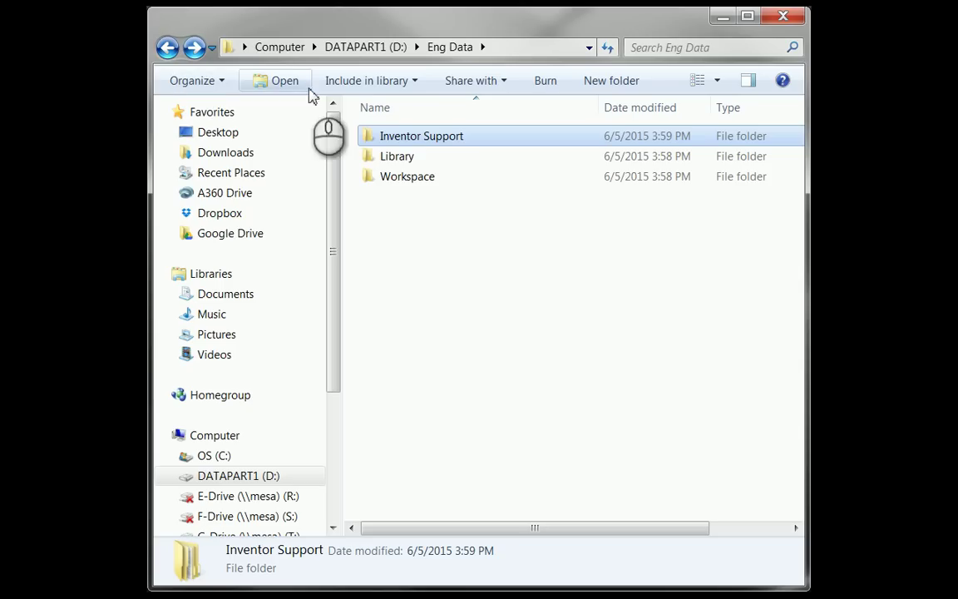
left_click(445, 160)
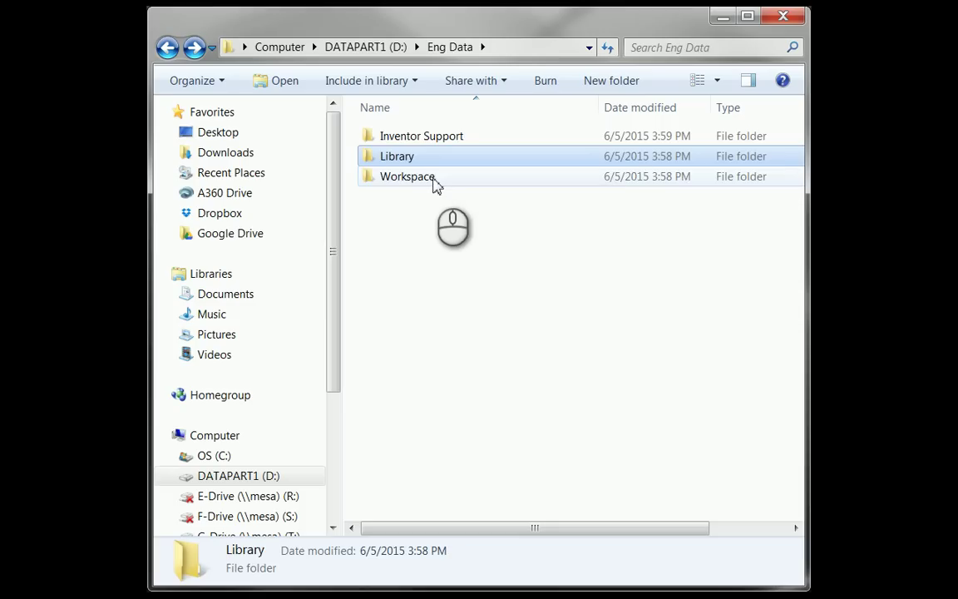
Open the Workspace folder to confirm it is empty, then go up to DATAPART1 (D:).
double_click(432, 177)
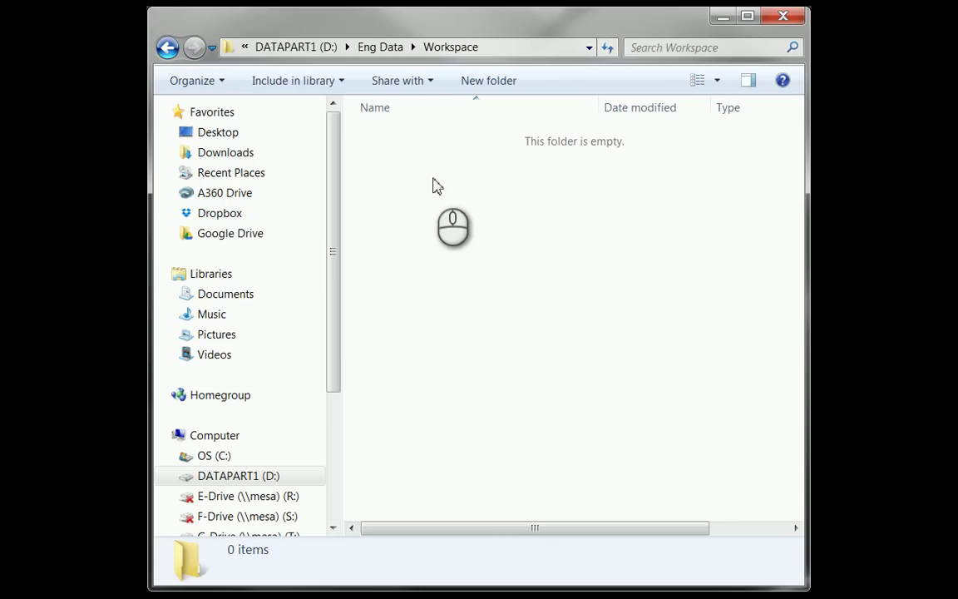
left_click(301, 47)
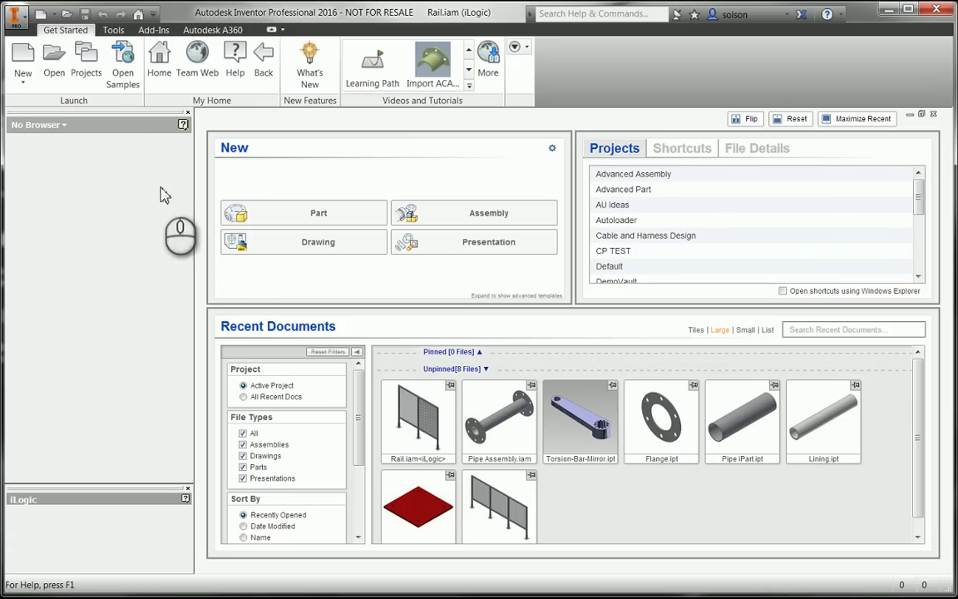
Open Inventor's Projects dialog and nudge it slightly up and left.
left_click(87, 66)
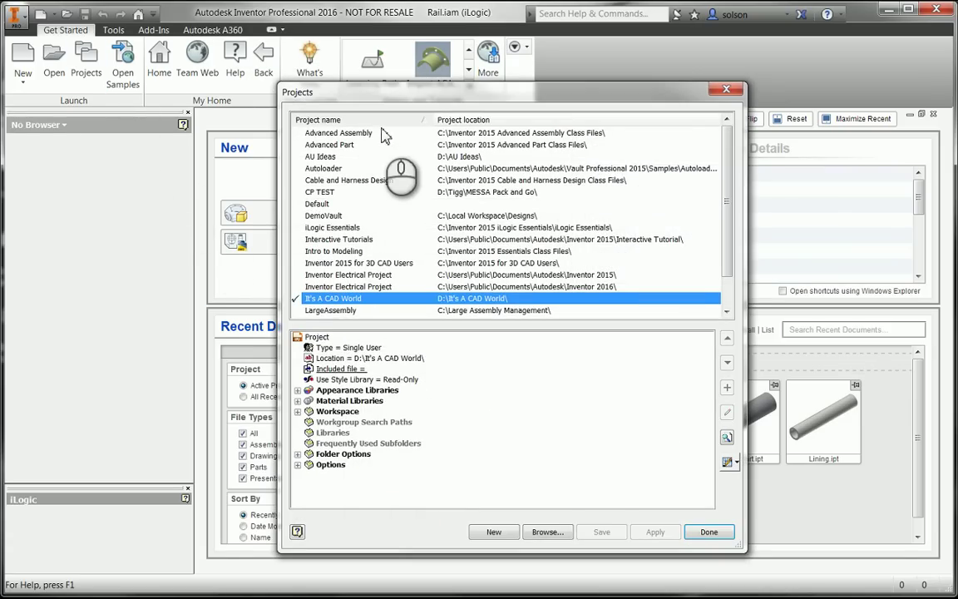
left_click_drag(373, 93, 364, 76)
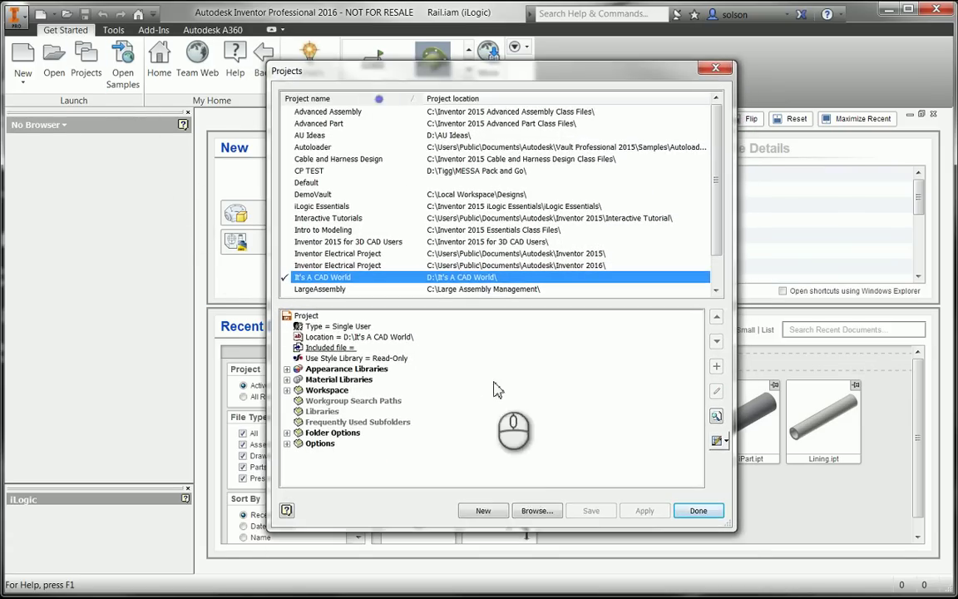
Start a new single-user project named Screencast with D:\Eng Data as its project folder.
left_click(484, 510)
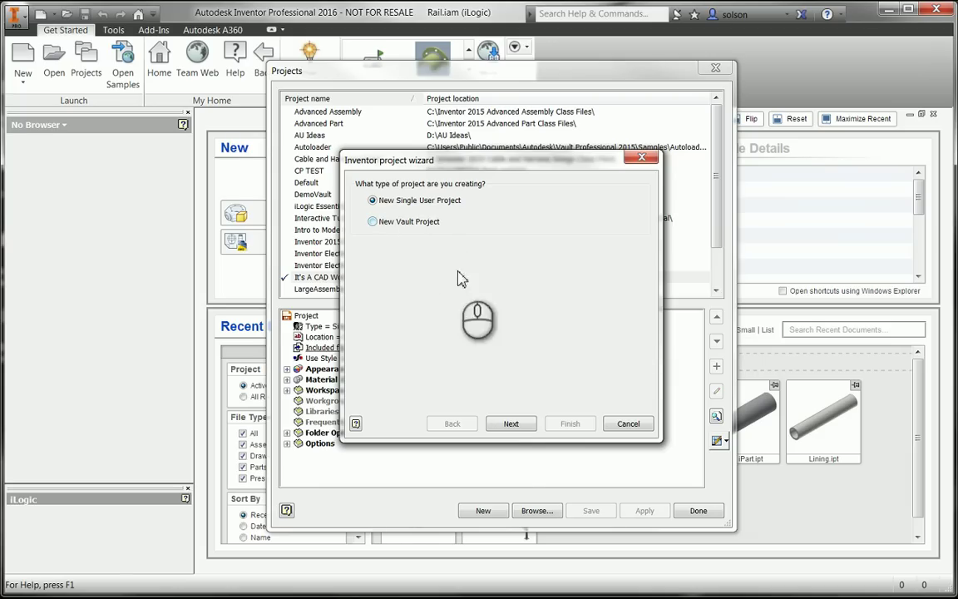
left_click(510, 424)
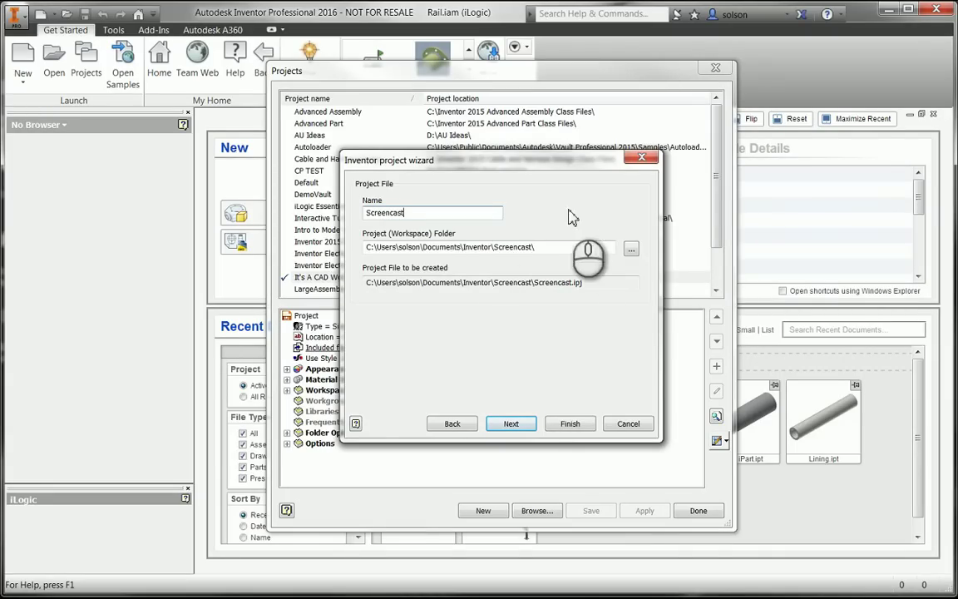
left_click(631, 250)
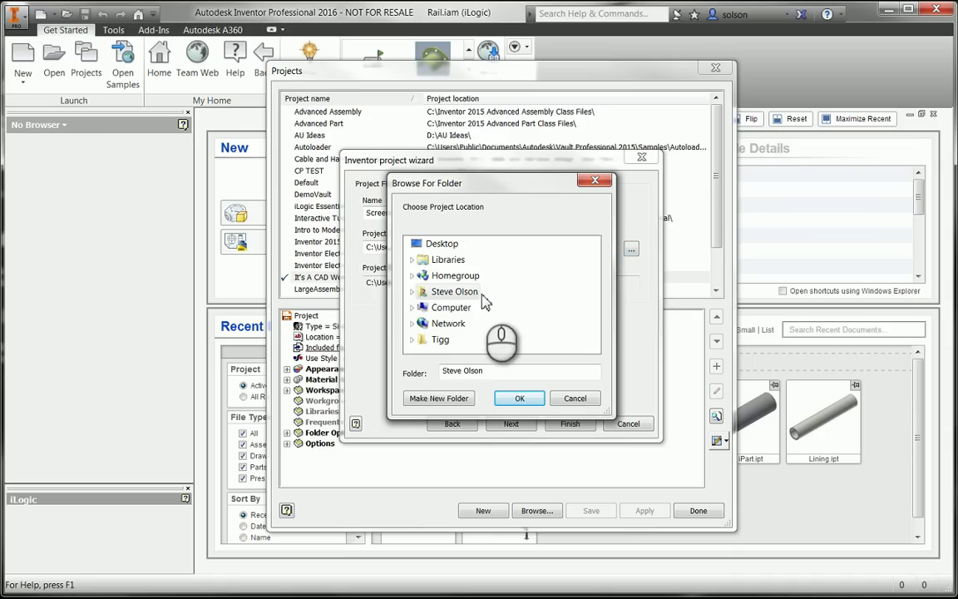
left_click(412, 307)
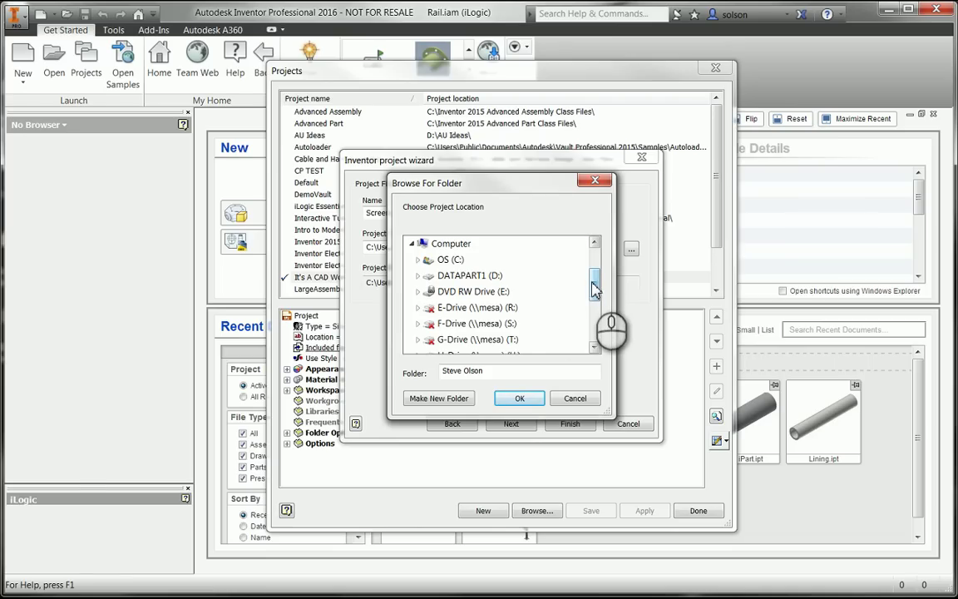
left_click(485, 277)
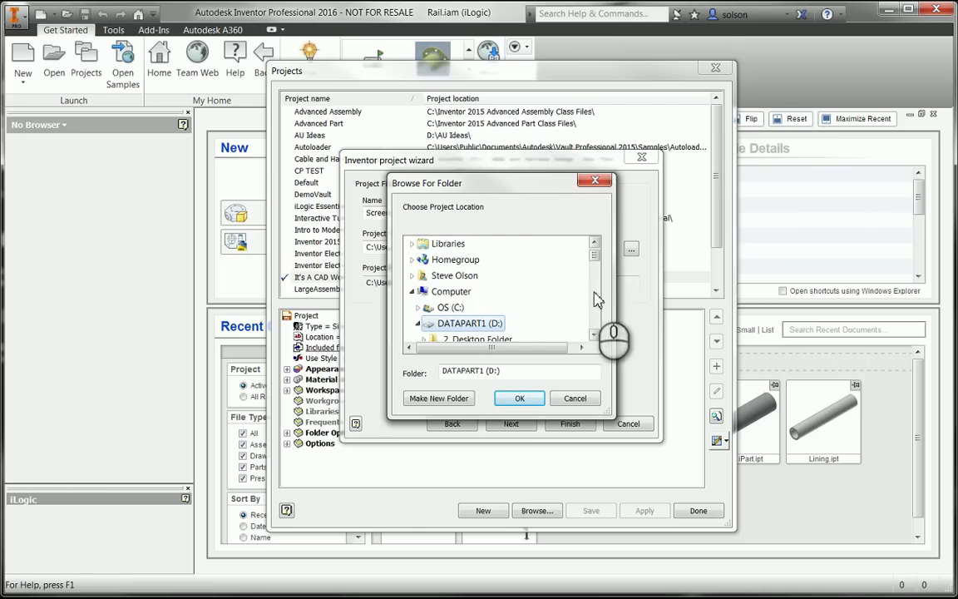
left_click(596, 333)
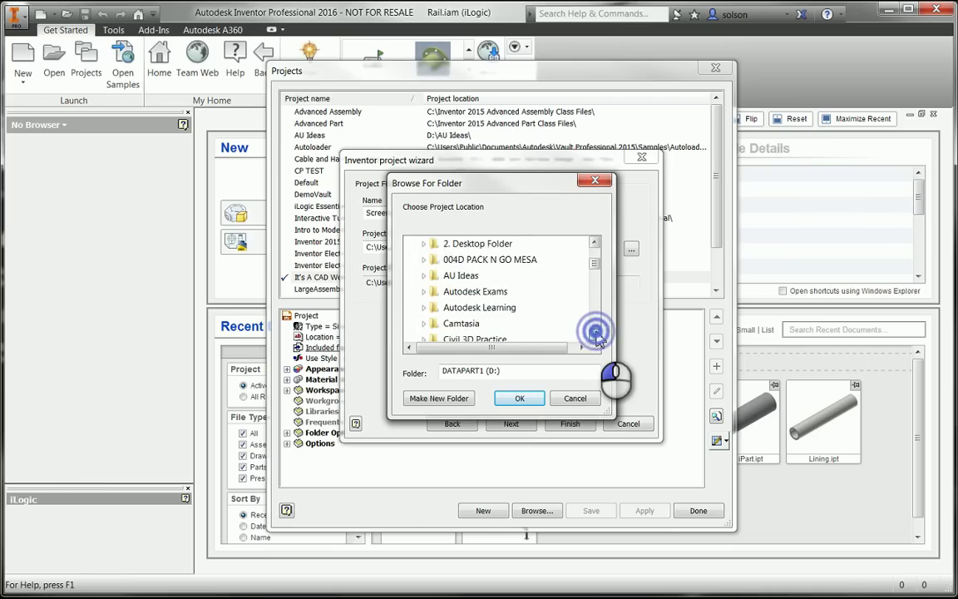
left_click_drag(595, 333, 599, 342)
left_click(470, 306)
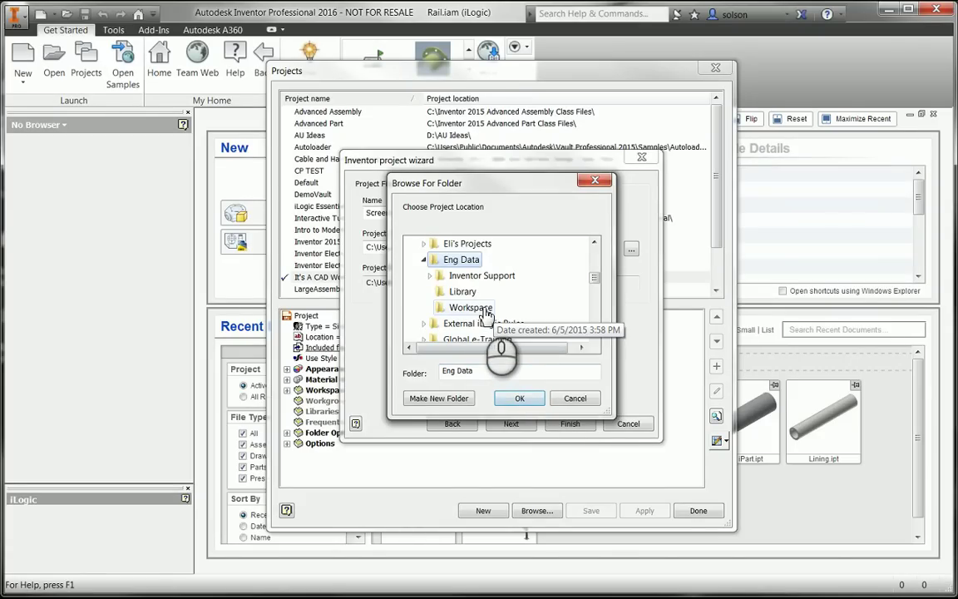
left_click(519, 401)
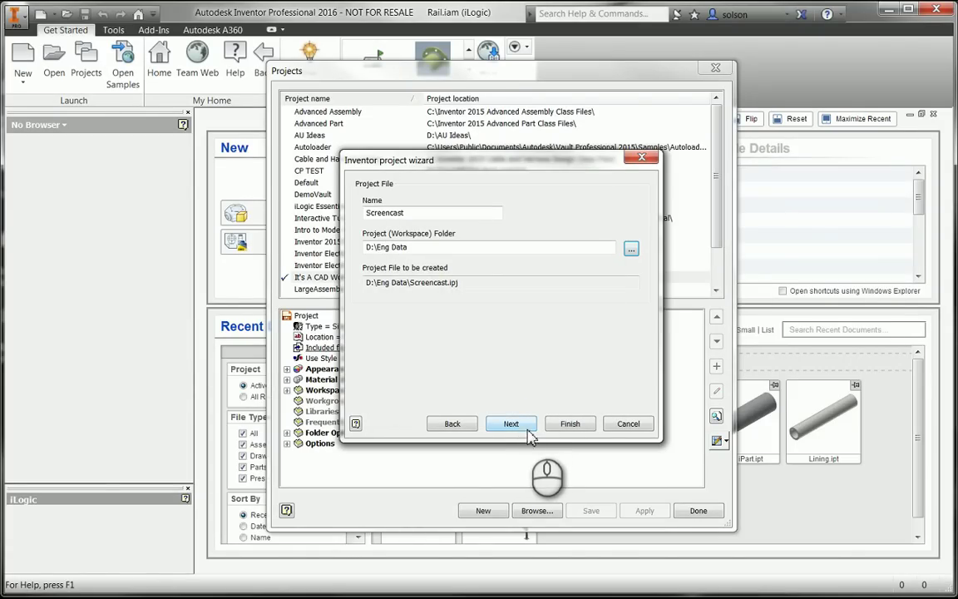
Advance to Select Libraries and finish the Screencast project wizard.
left_click(510, 424)
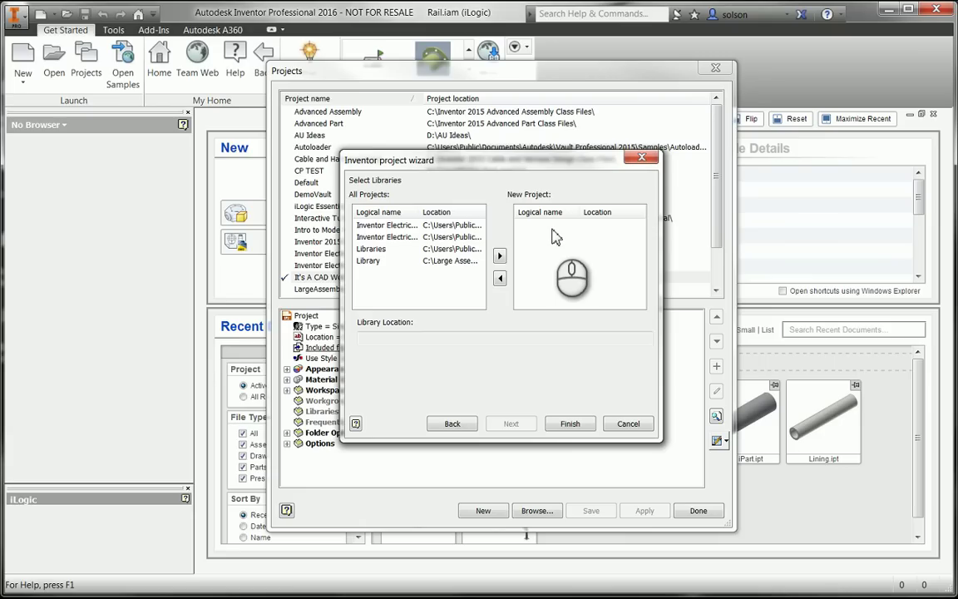
left_click(572, 425)
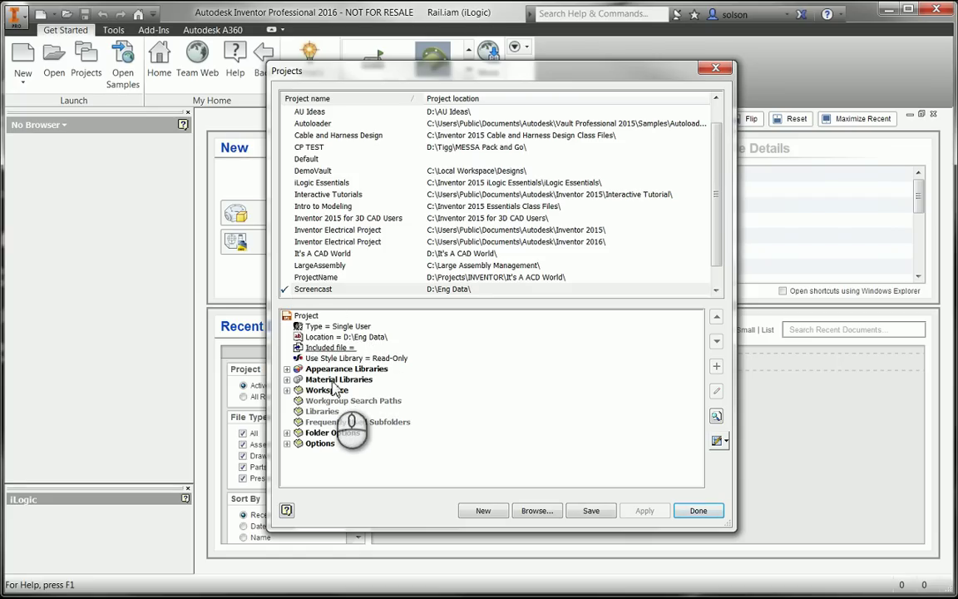
Change the Screencast project's Workspace path to D:\Eng Data\Workspace.
left_click(287, 390)
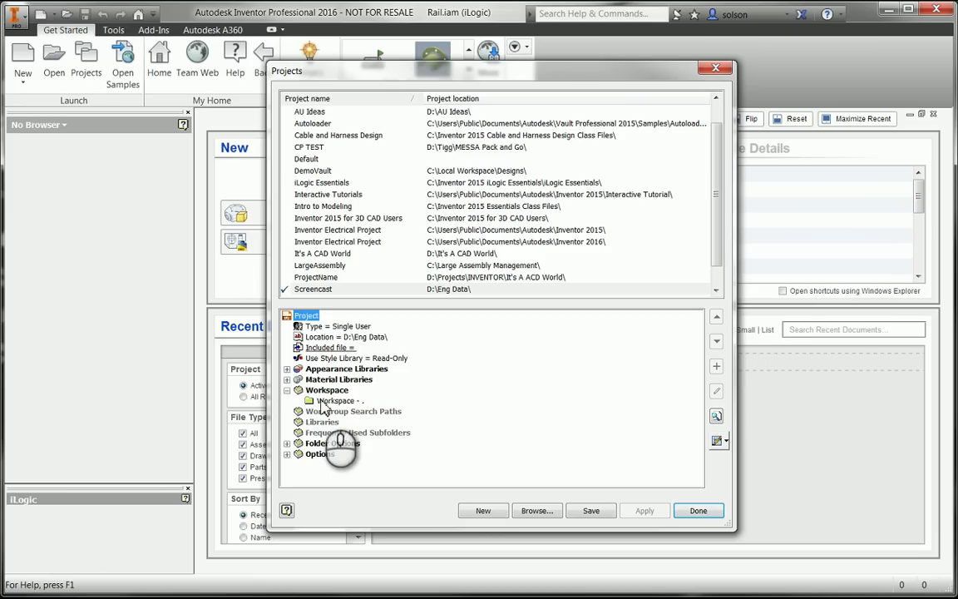
right_click(324, 404)
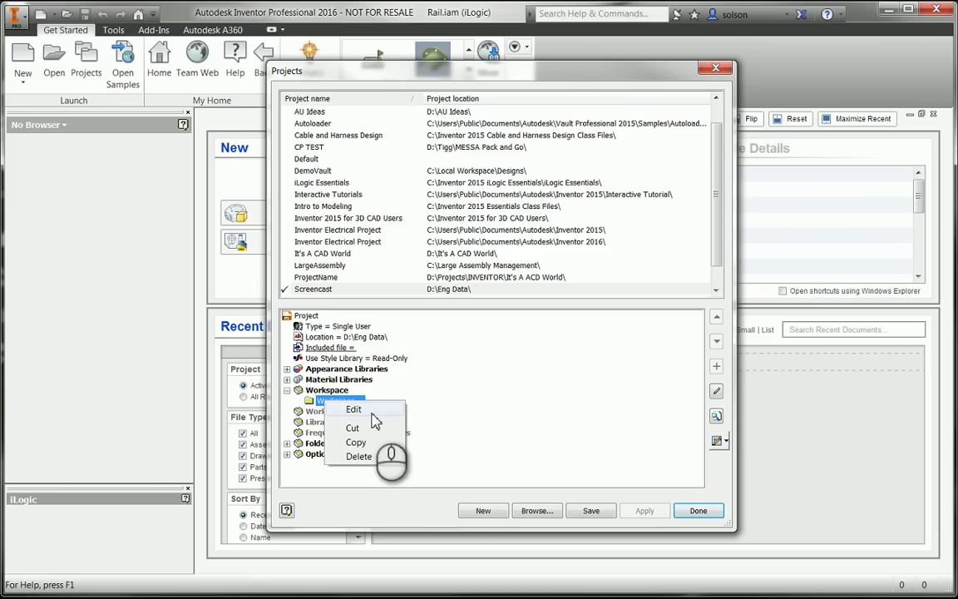
left_click(365, 410)
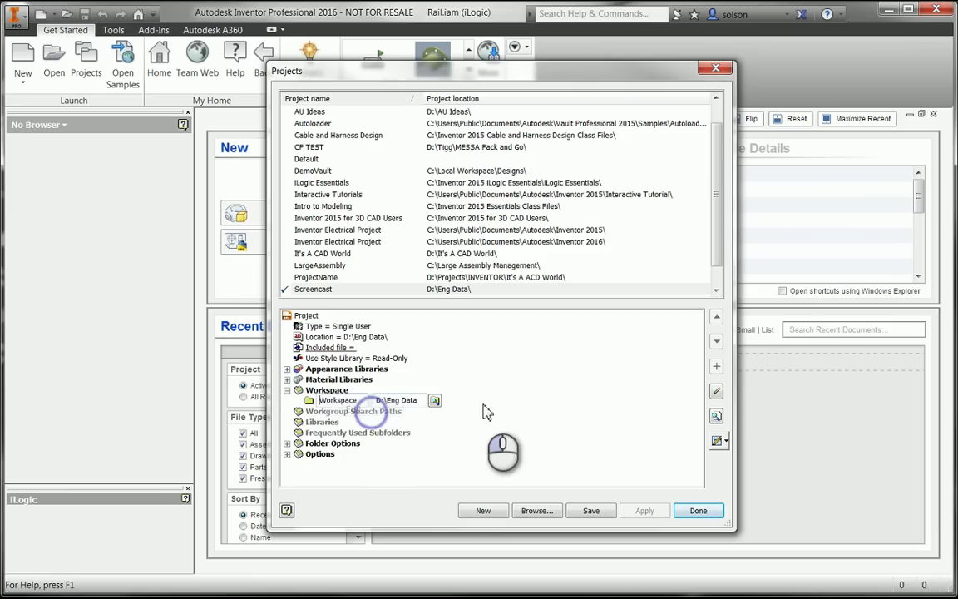
left_click(435, 401)
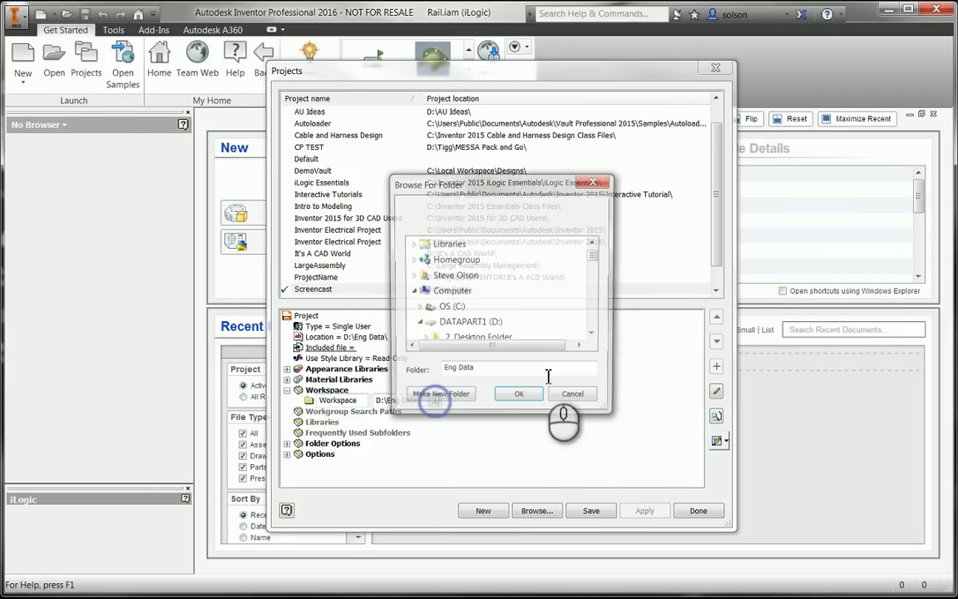
left_click(593, 334)
left_click(594, 334)
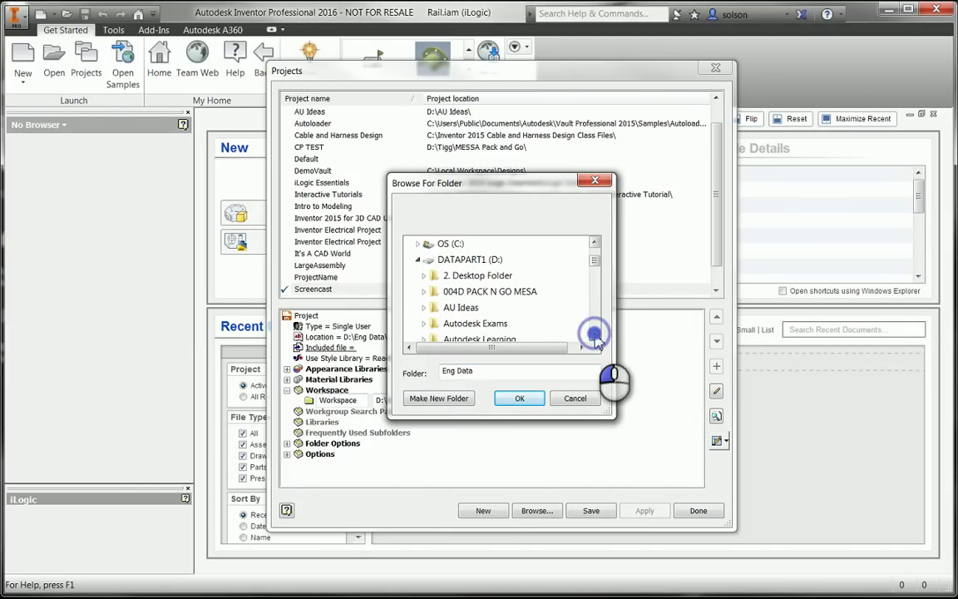
left_click(594, 335)
left_click(594, 334)
left_click(593, 334)
left_click(594, 335)
left_click(593, 334)
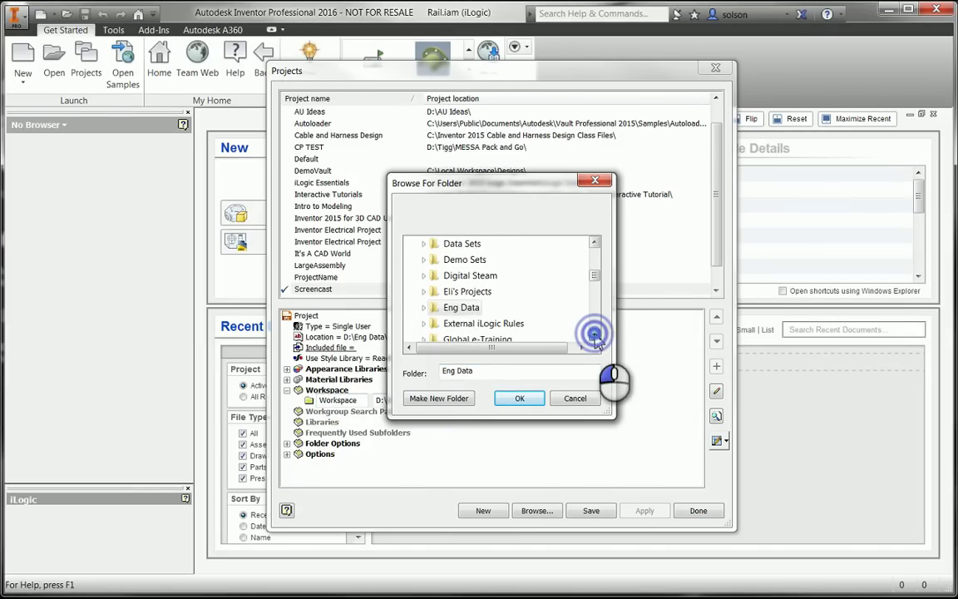
left_click(594, 334)
left_click(593, 334)
left_click(594, 334)
left_click(594, 334)
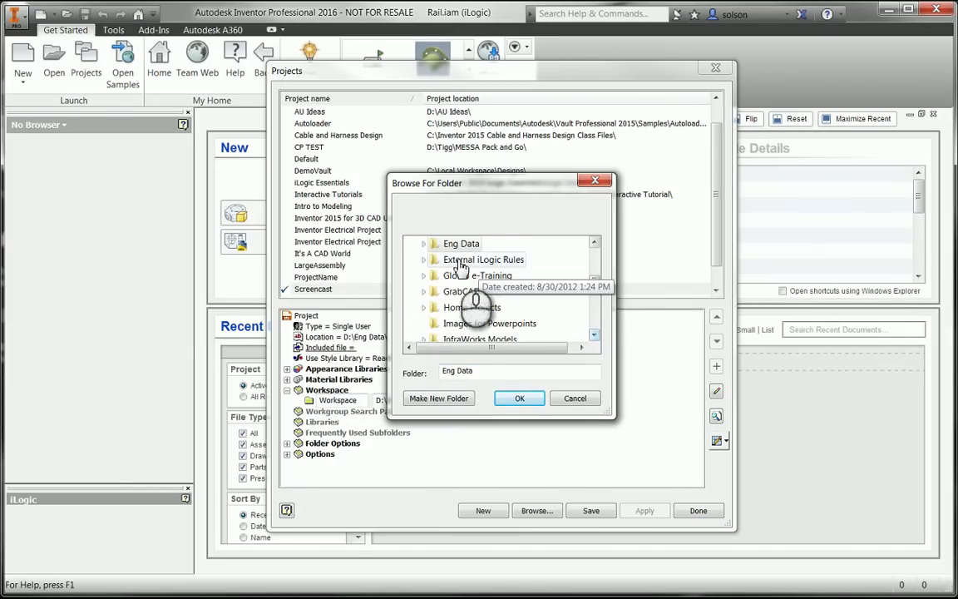
left_click(423, 243)
left_click(594, 335)
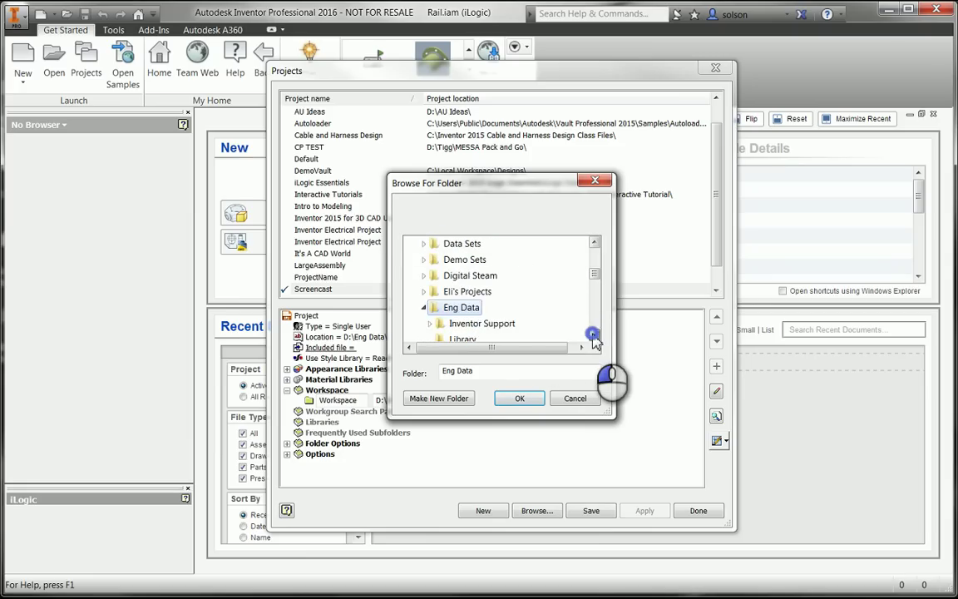
left_click(593, 334)
left_click(594, 335)
left_click(593, 334)
left_click(470, 324)
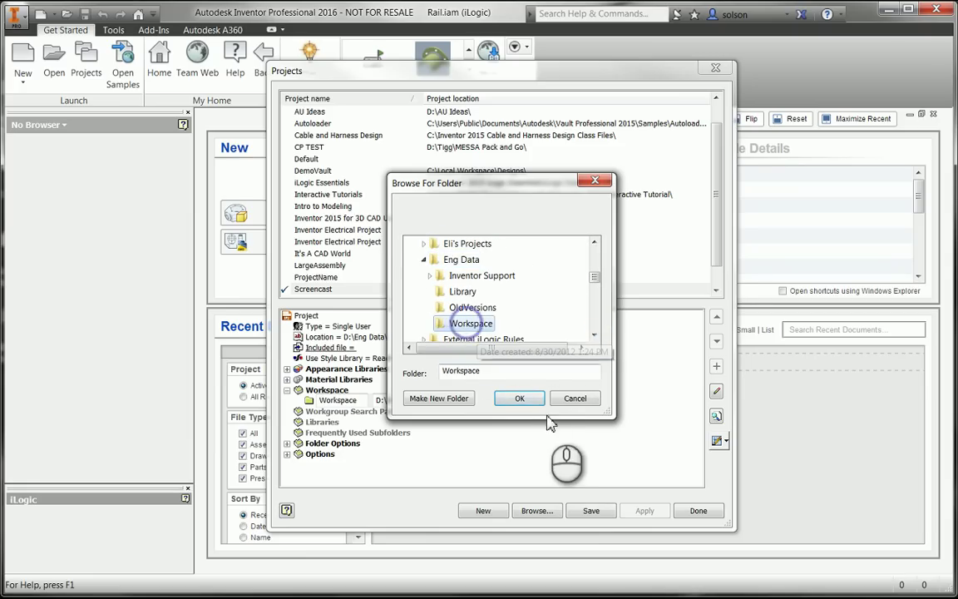
left_click(519, 399)
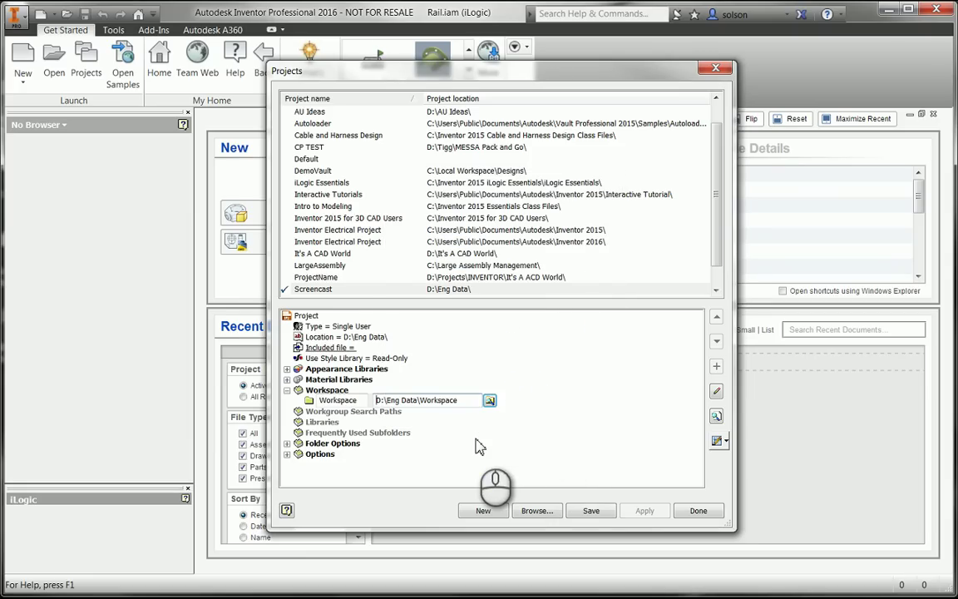
Commit the workspace path and add D:\Eng Data\Library as a project library path.
left_click(316, 424)
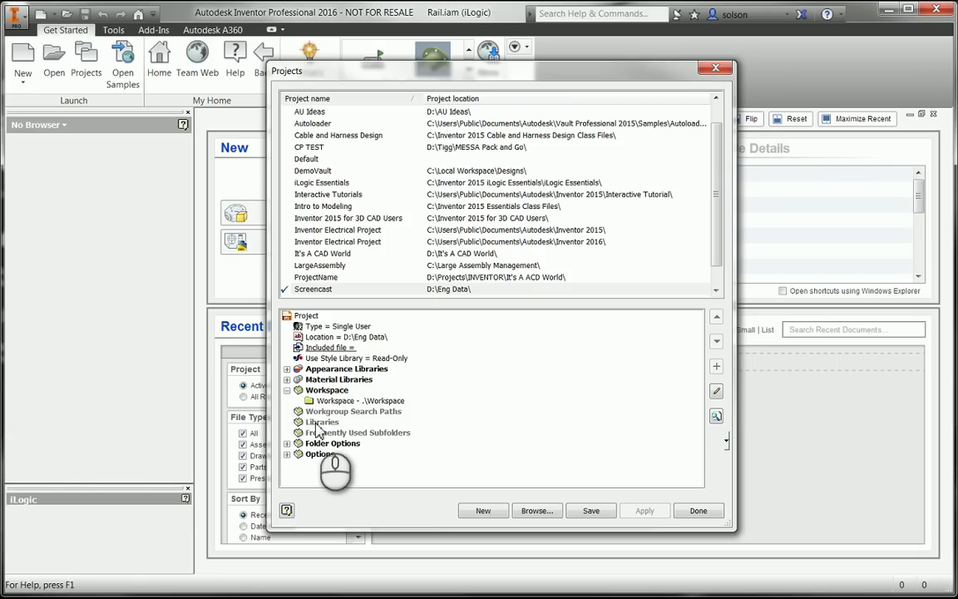
right_click(317, 425)
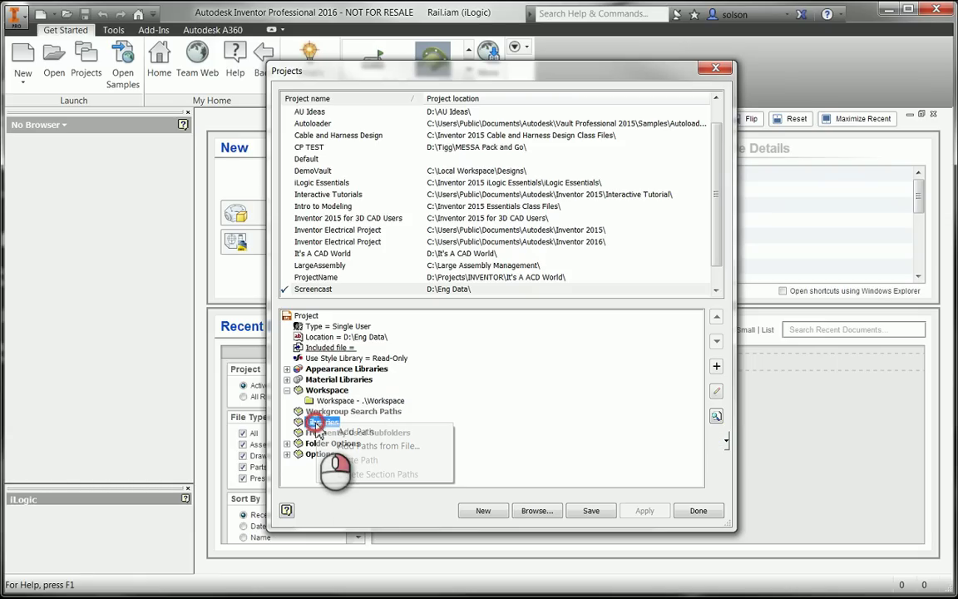
left_click(350, 433)
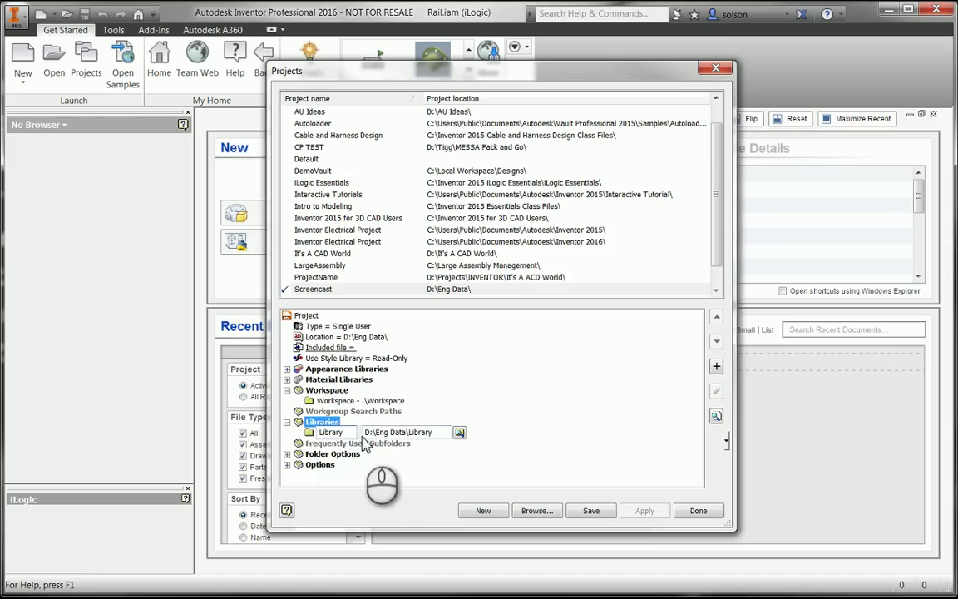
left_click(460, 434)
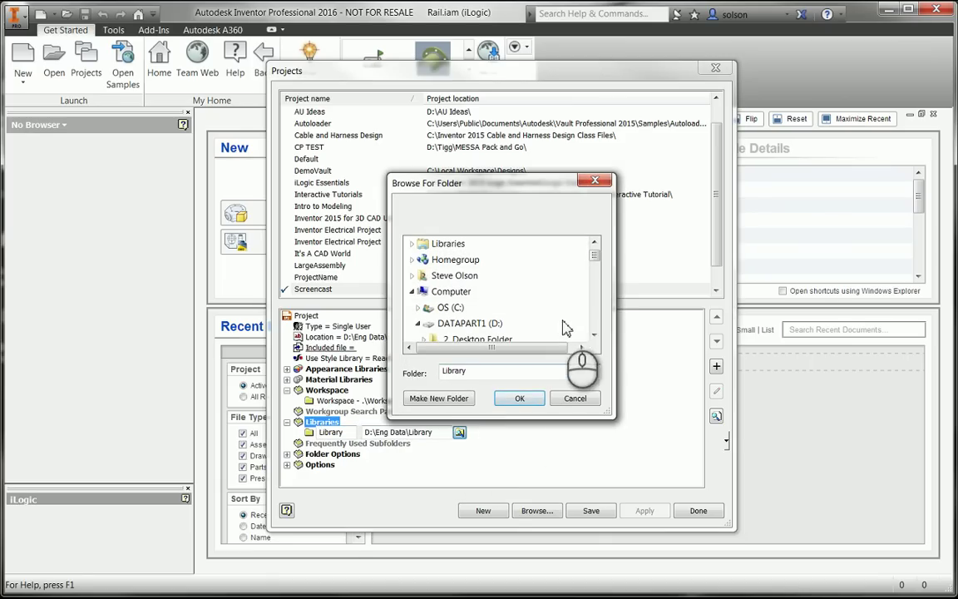
left_click_drag(593, 259, 595, 279)
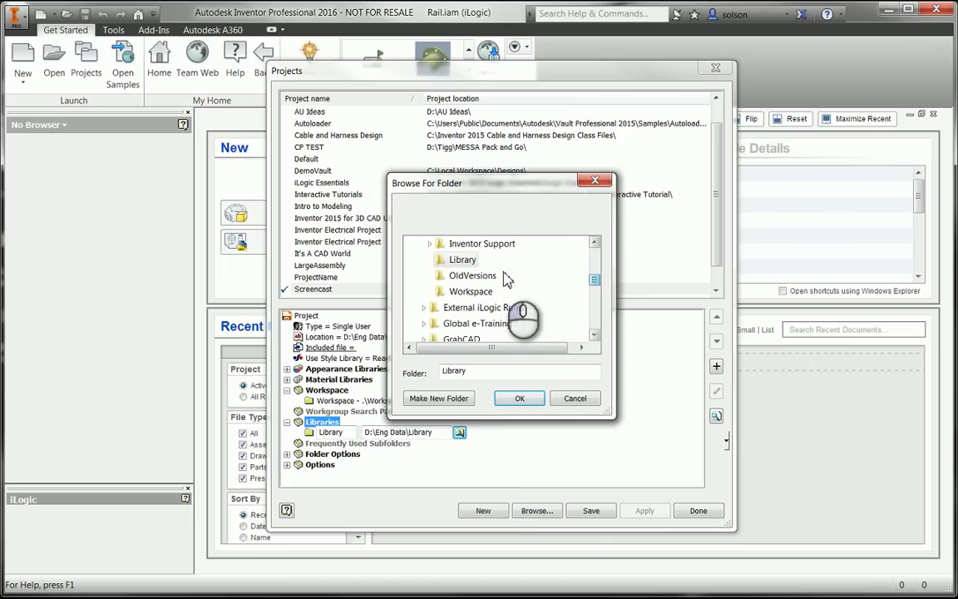
left_click(521, 399)
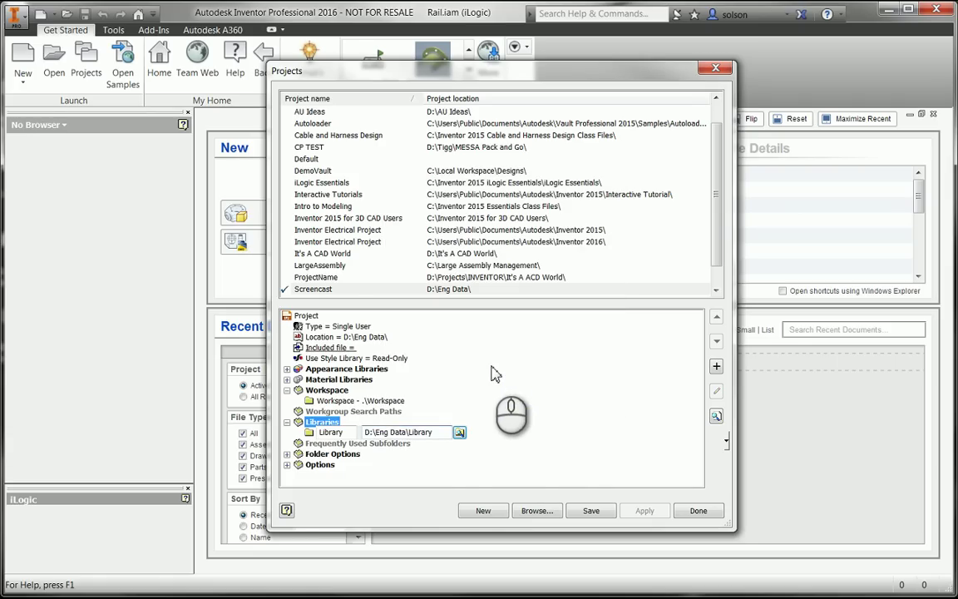
Expand Folder Options and start editing the Design Data folder path.
left_click(287, 453)
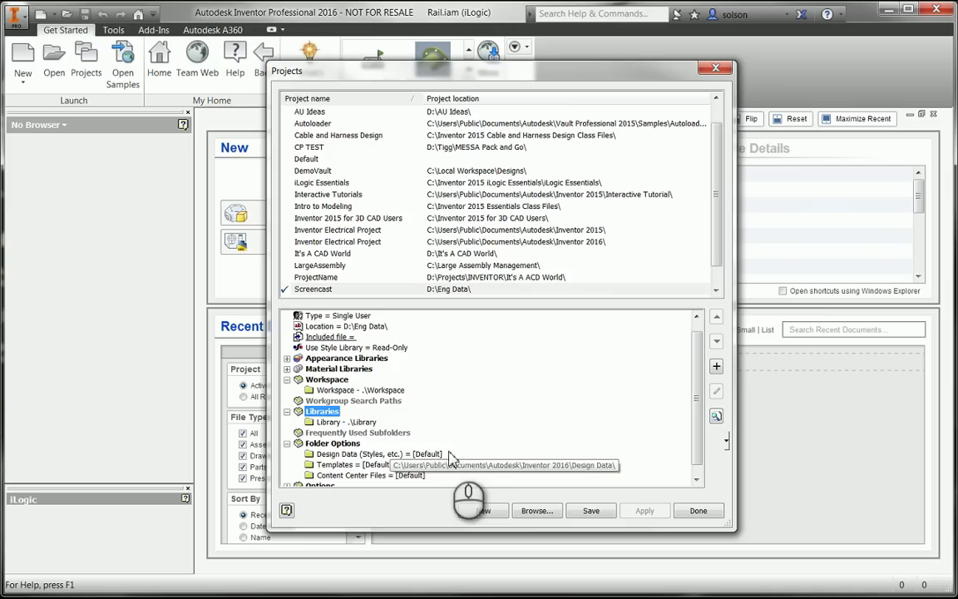
scroll(436, 444, "down", 1)
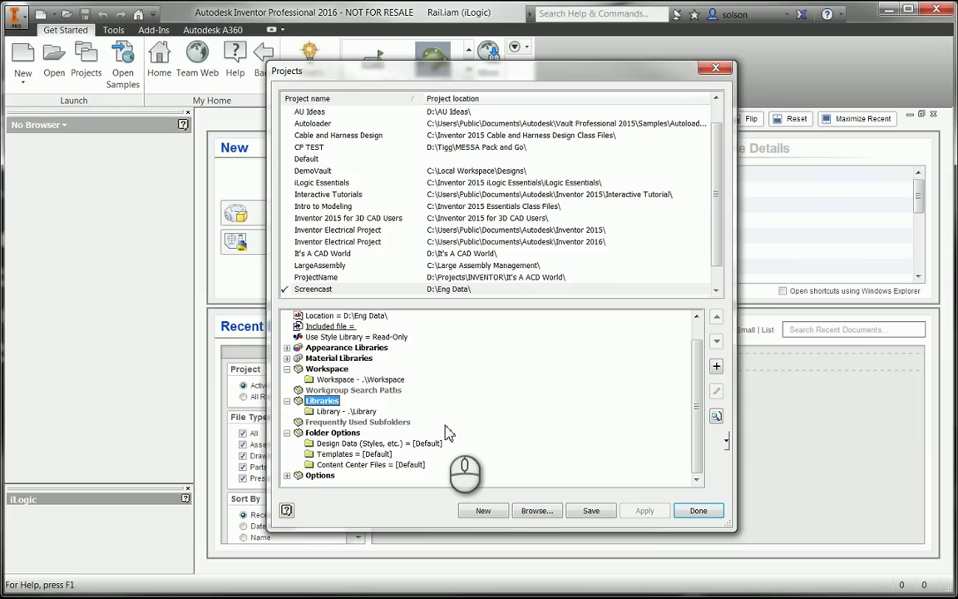
left_click(427, 444)
right_click(434, 445)
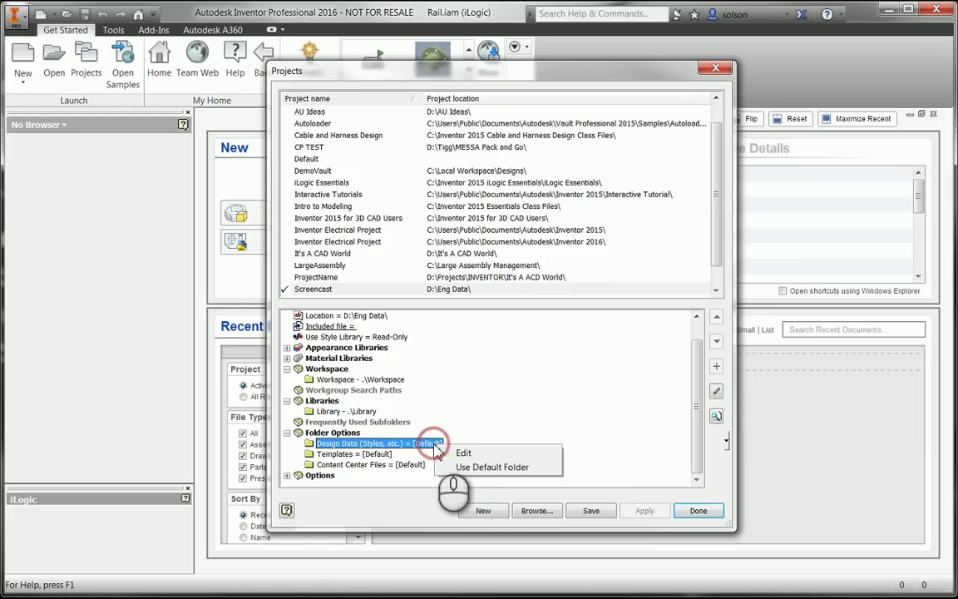
left_click(462, 452)
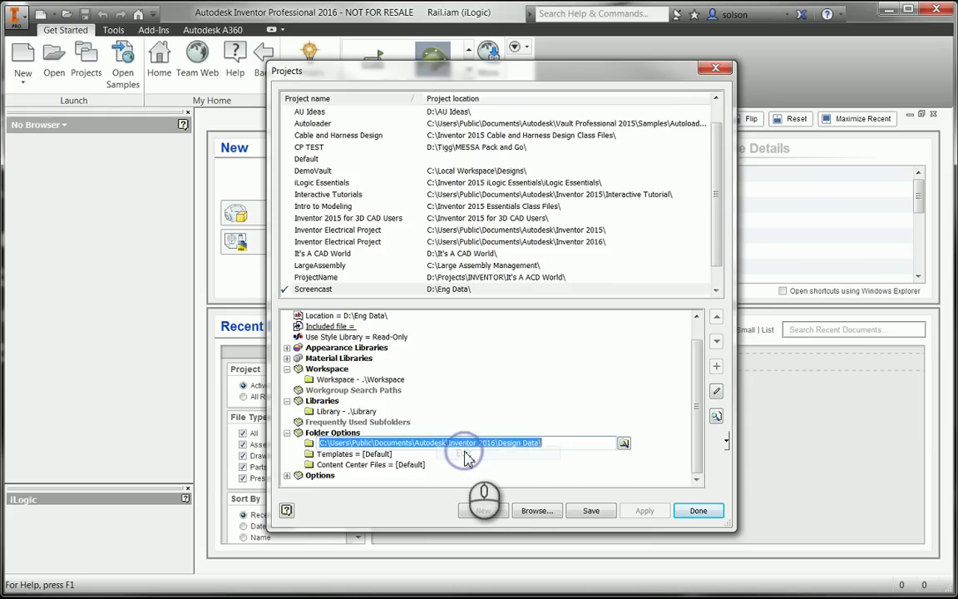
left_click(623, 443)
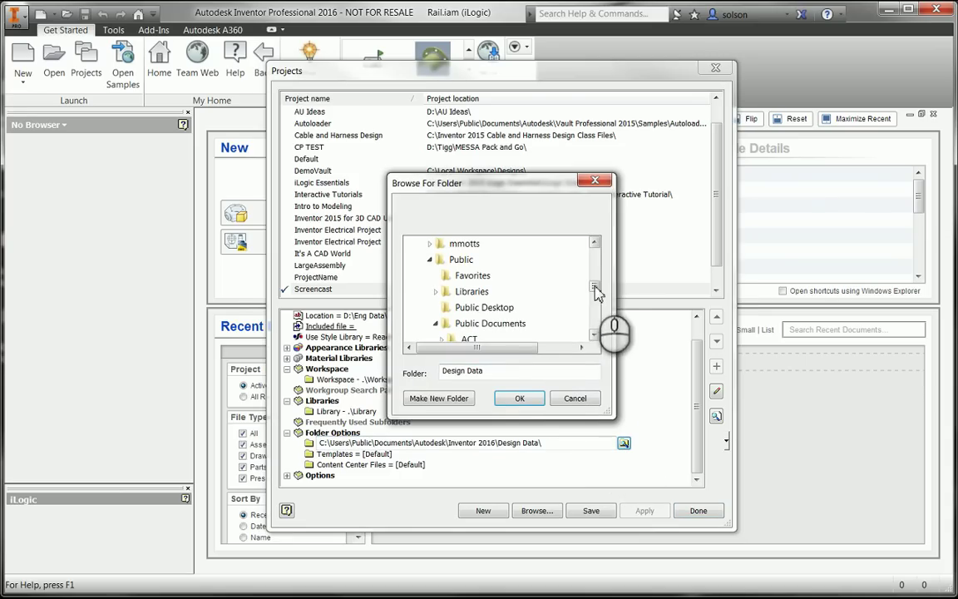
Select D:\Eng Data\Inventor Support\Design Data as the Design Data folder.
left_click(461, 260)
left_click(429, 259)
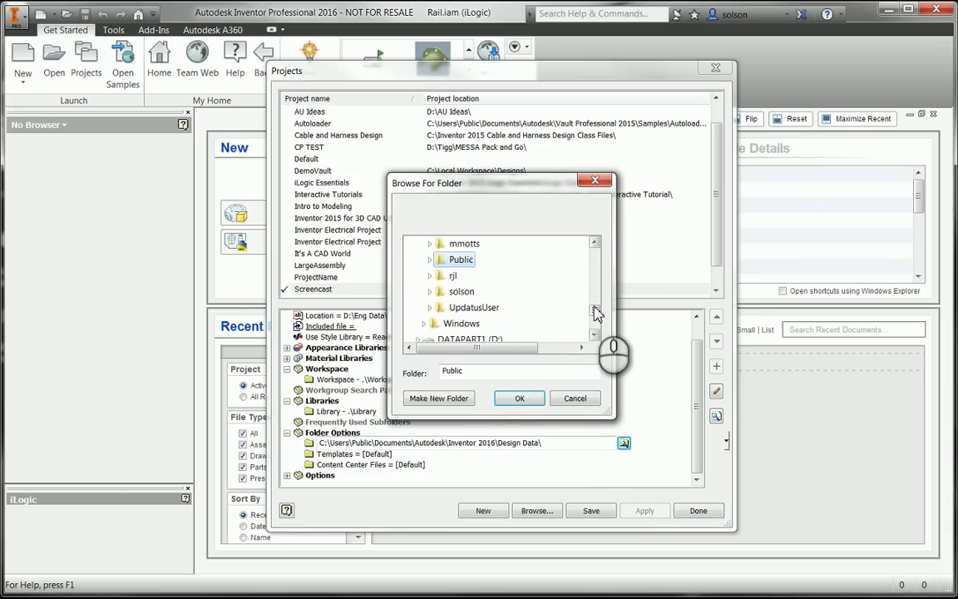
scroll(596, 324, "down", 1)
scroll(595, 325, "down", 1)
left_click(418, 260)
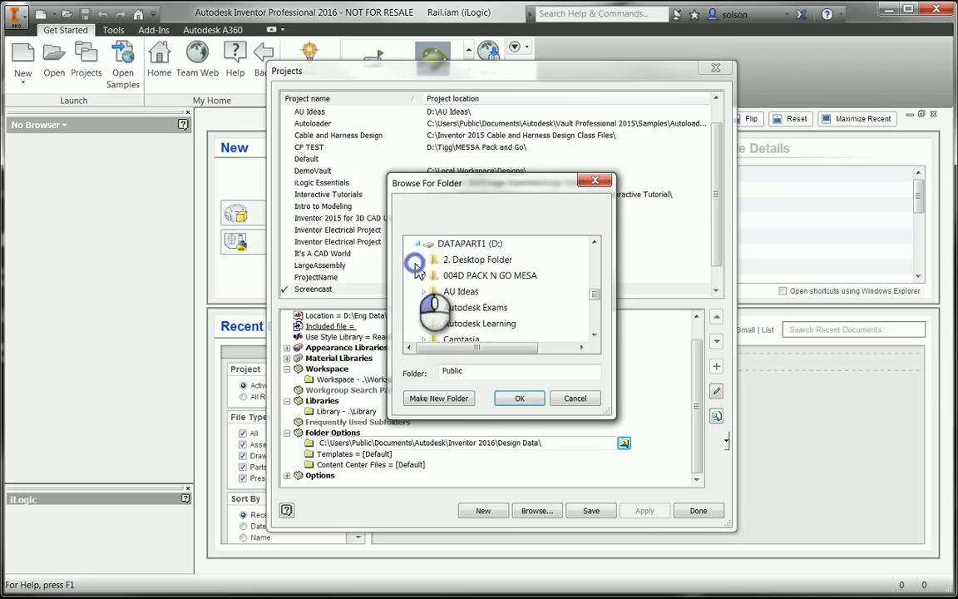
left_click_drag(595, 294, 596, 300)
left_click(423, 291)
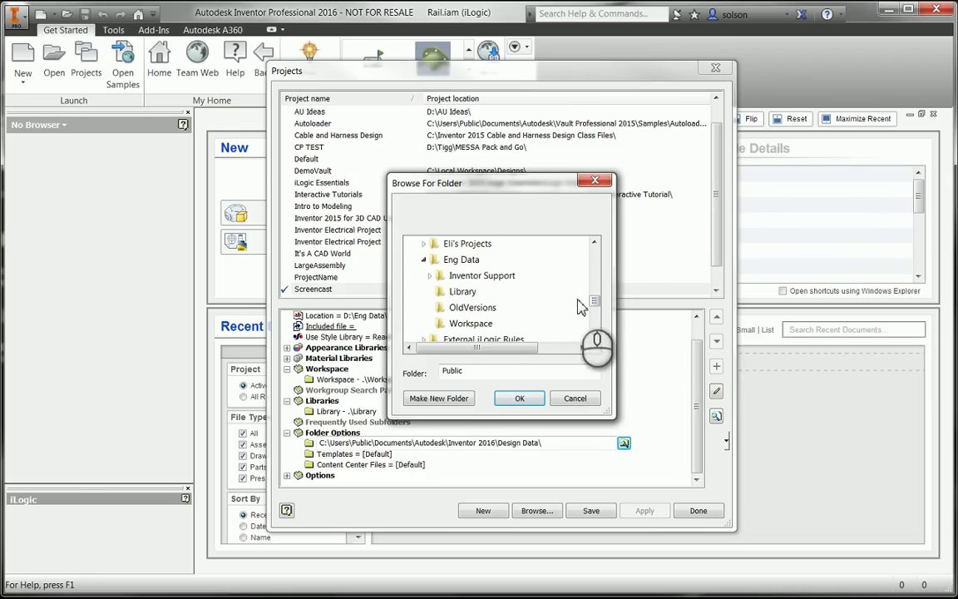
left_click(429, 275)
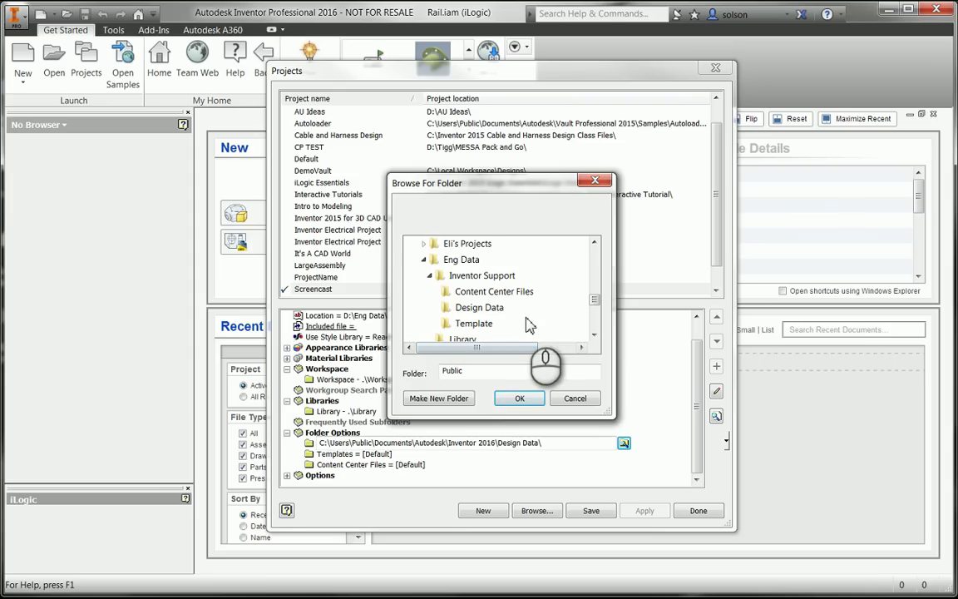
left_click(481, 307)
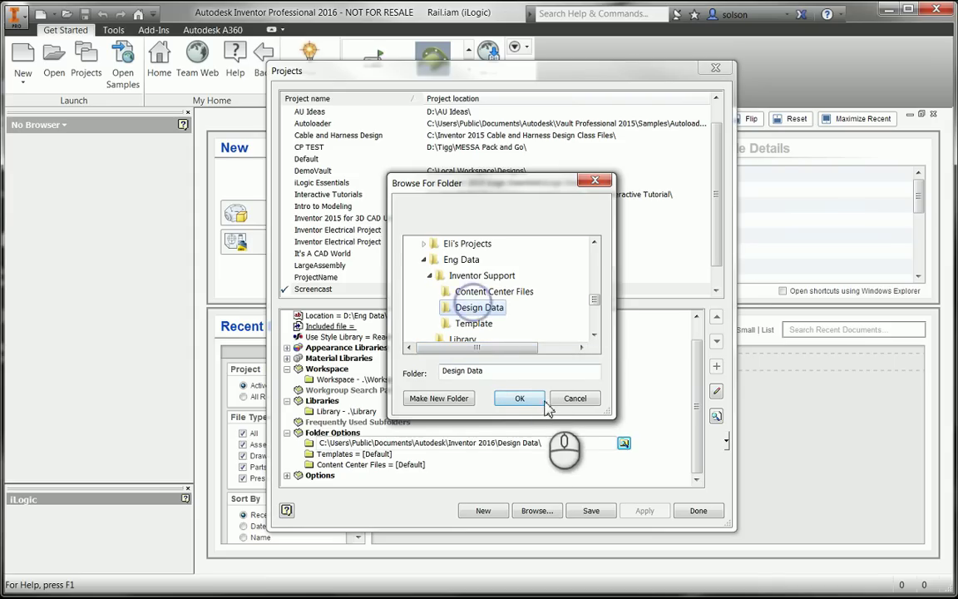
left_click(521, 399)
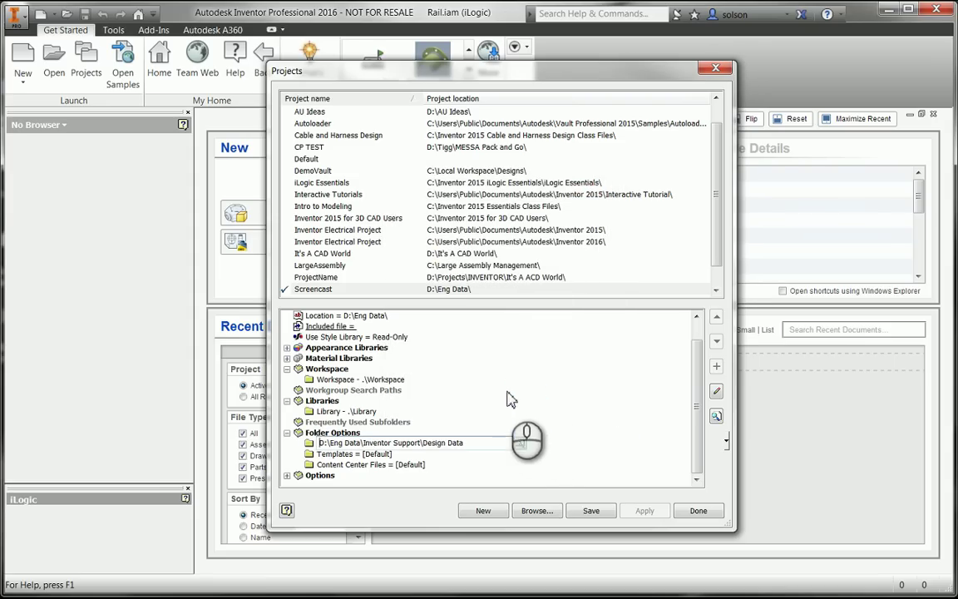
Confirm Design Data with file copying, then map Templates to Eng Data\Inventor Support\Template.
left_click(553, 374)
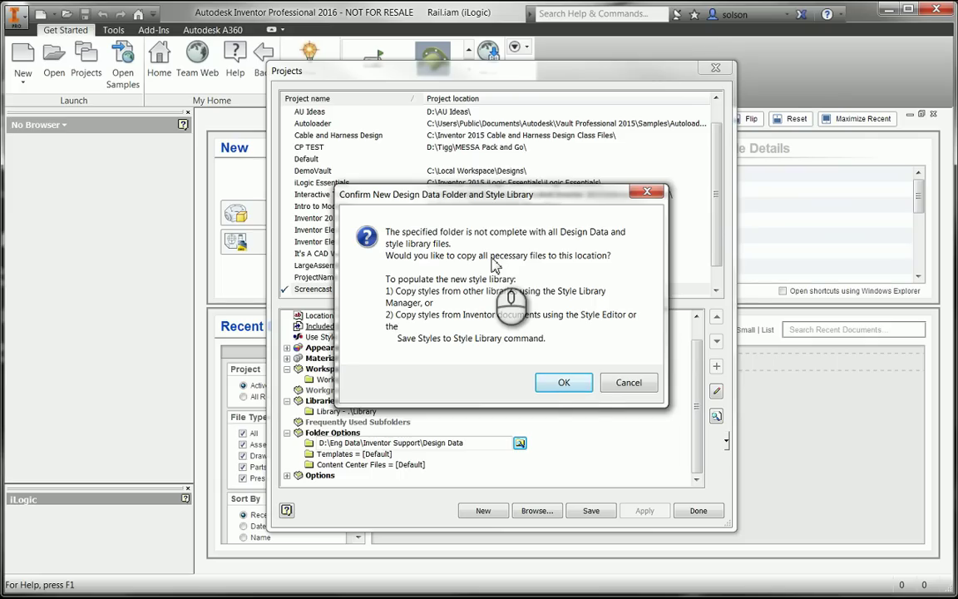
left_click(567, 382)
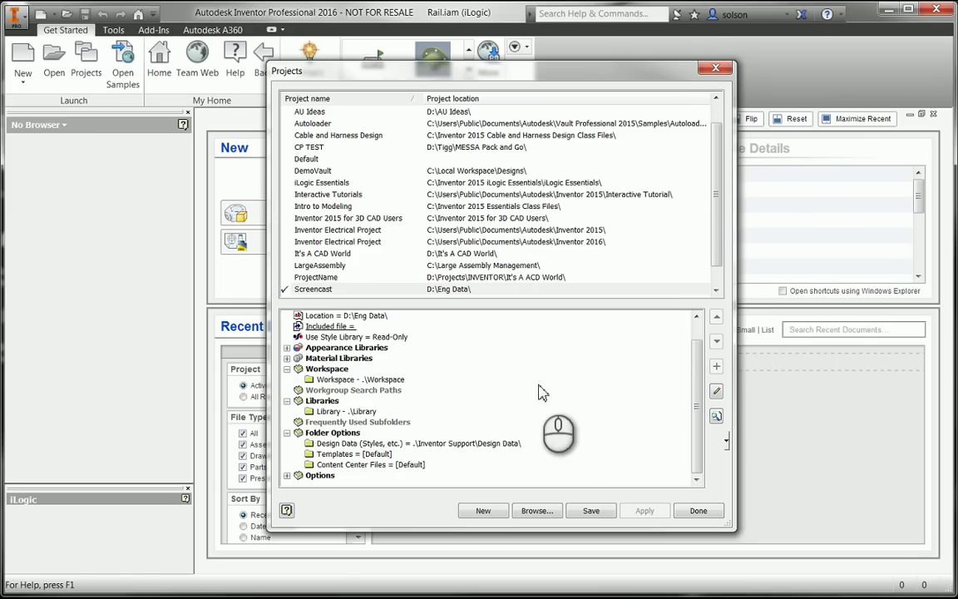
left_click(378, 454)
right_click(382, 453)
left_click(411, 462)
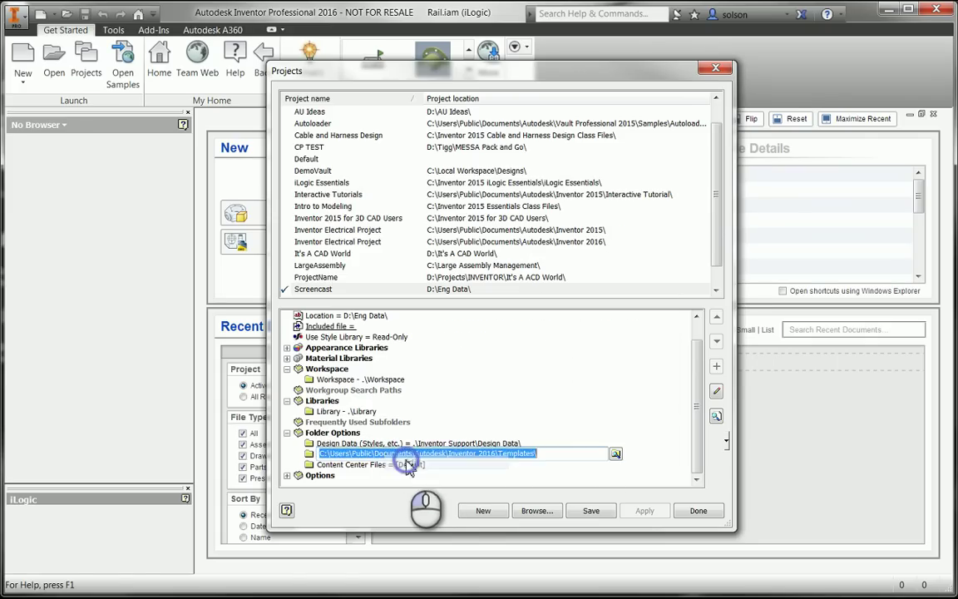
left_click(616, 453)
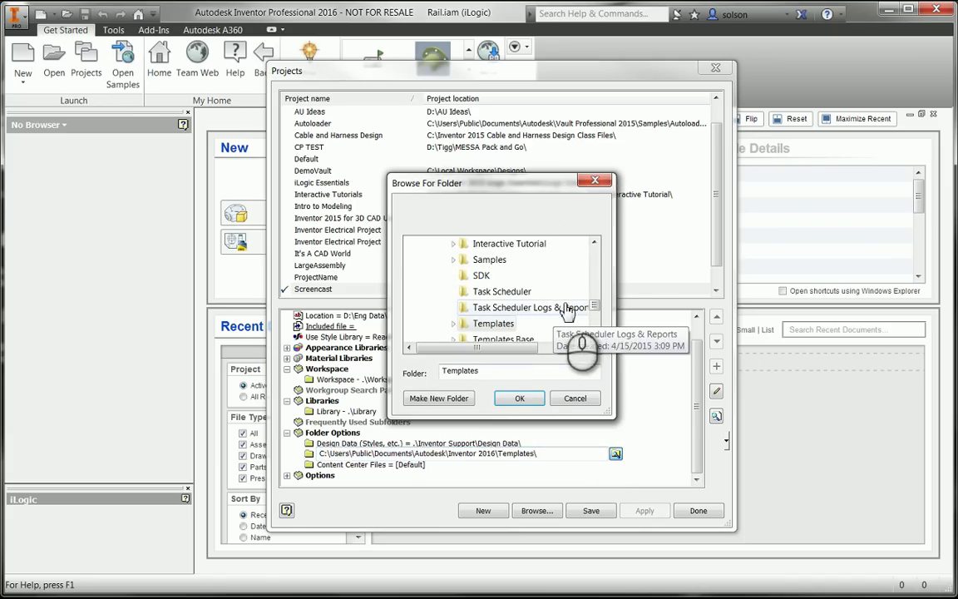
mouse_move(595, 311)
left_mouse_down()
mouse_move(600, 329)
mouse_move(600, 316)
left_mouse_up()
left_click(417, 275)
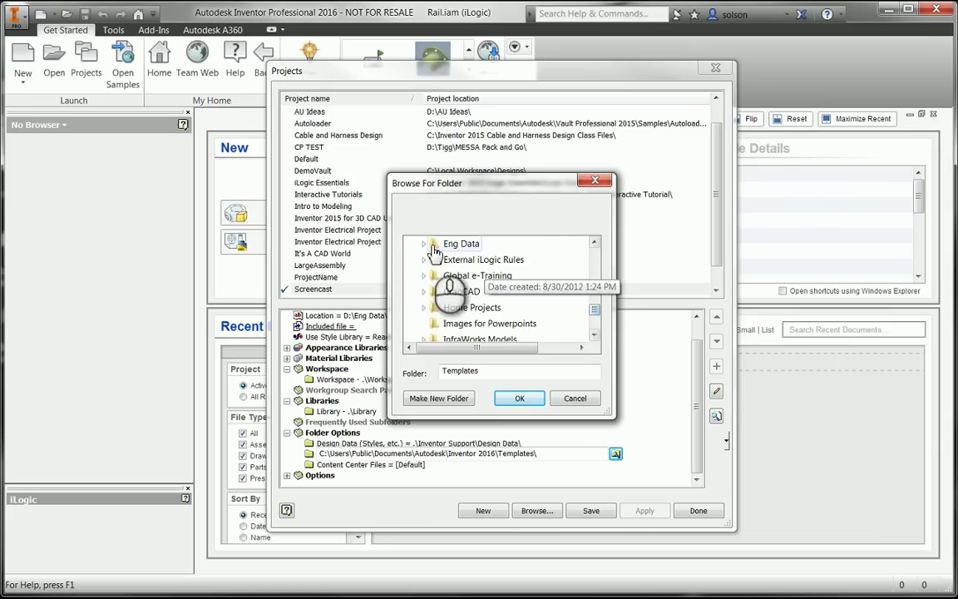
left_click(423, 244)
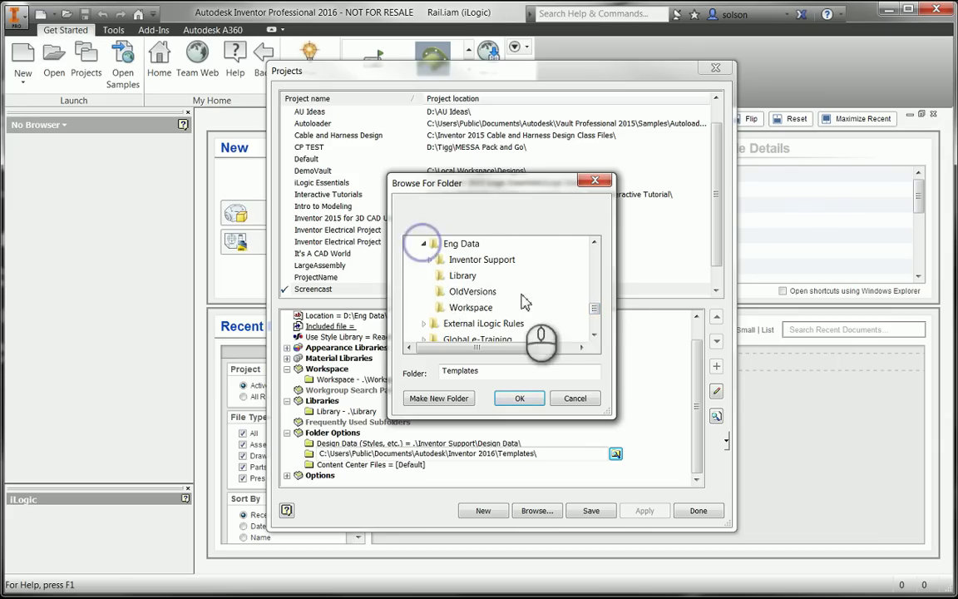
left_click(429, 260)
left_click(473, 307)
left_click(520, 400)
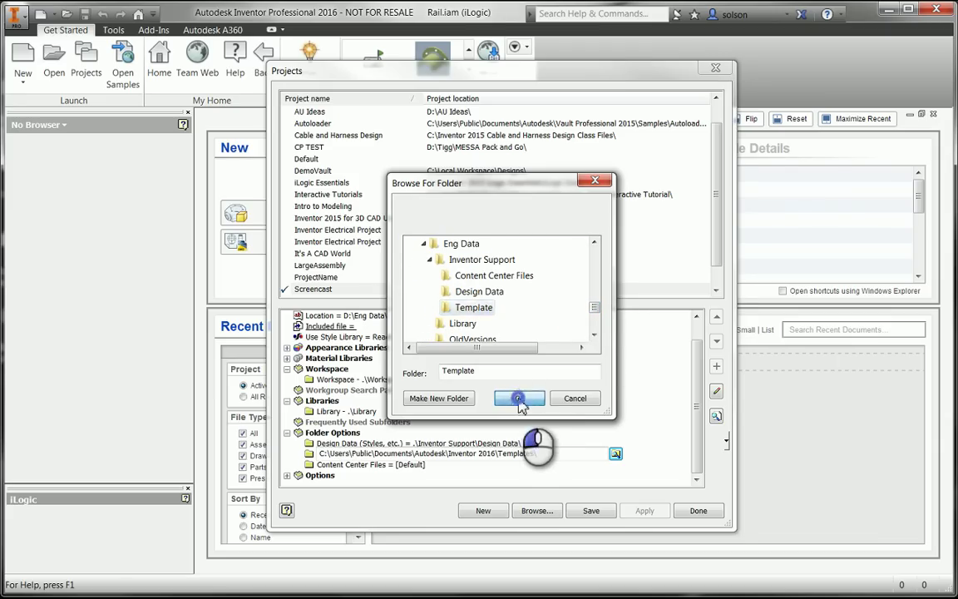
Map Content Center Files to D:\Eng Data\Inventor Support\Content Center Files.
right_click(394, 465)
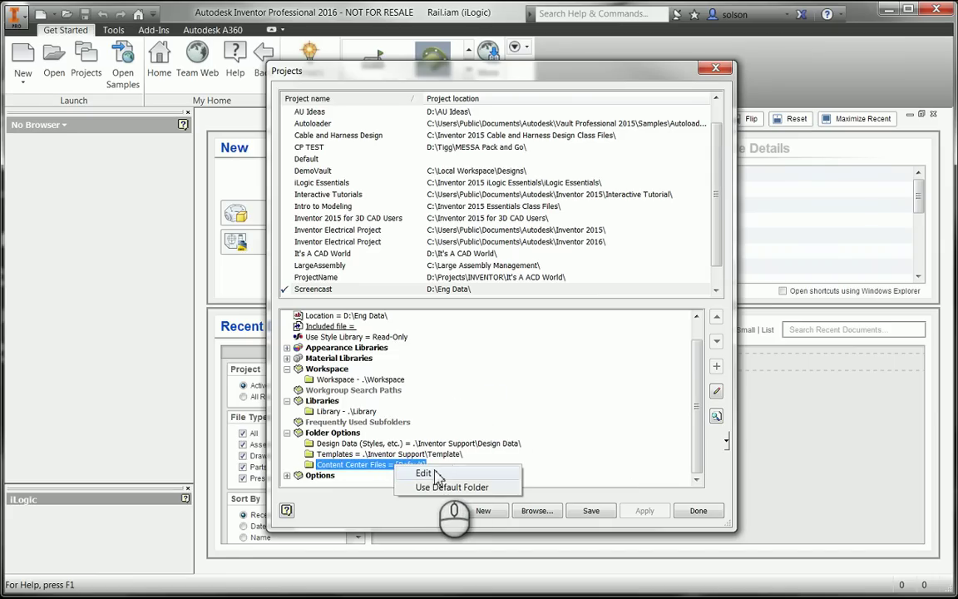
left_click(426, 472)
left_click(625, 464)
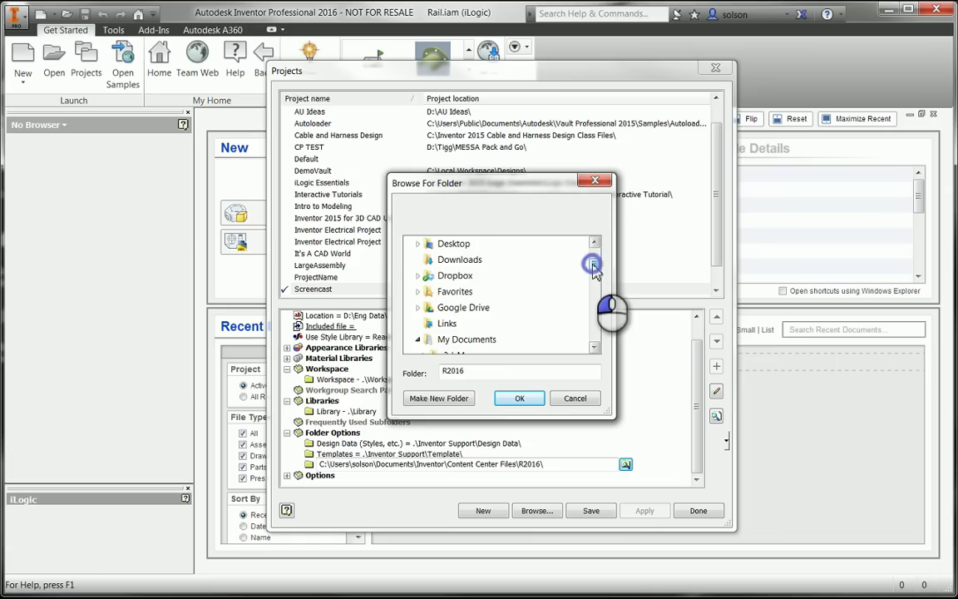
left_click_drag(593, 264, 595, 341)
left_click(413, 307)
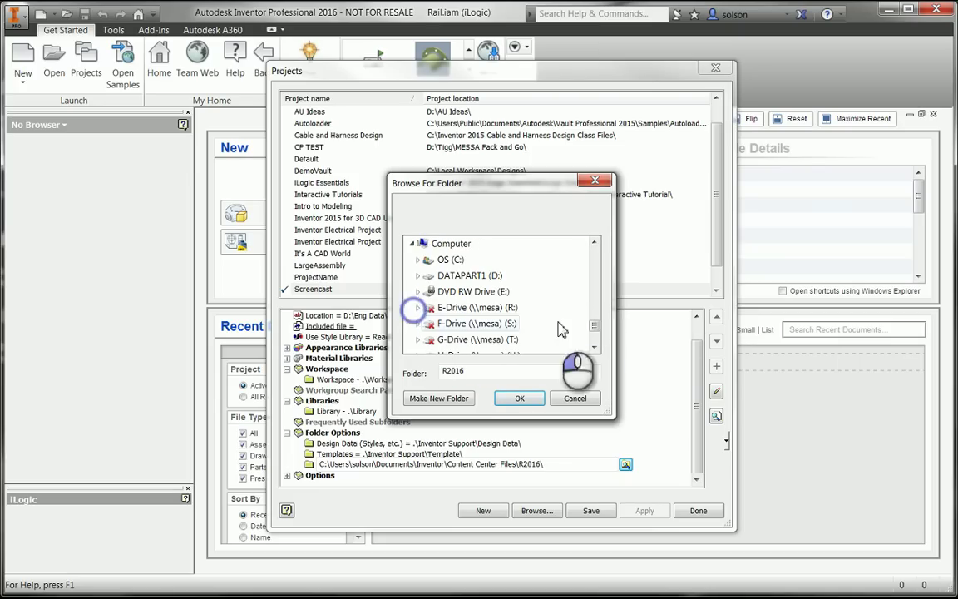
left_click(418, 275)
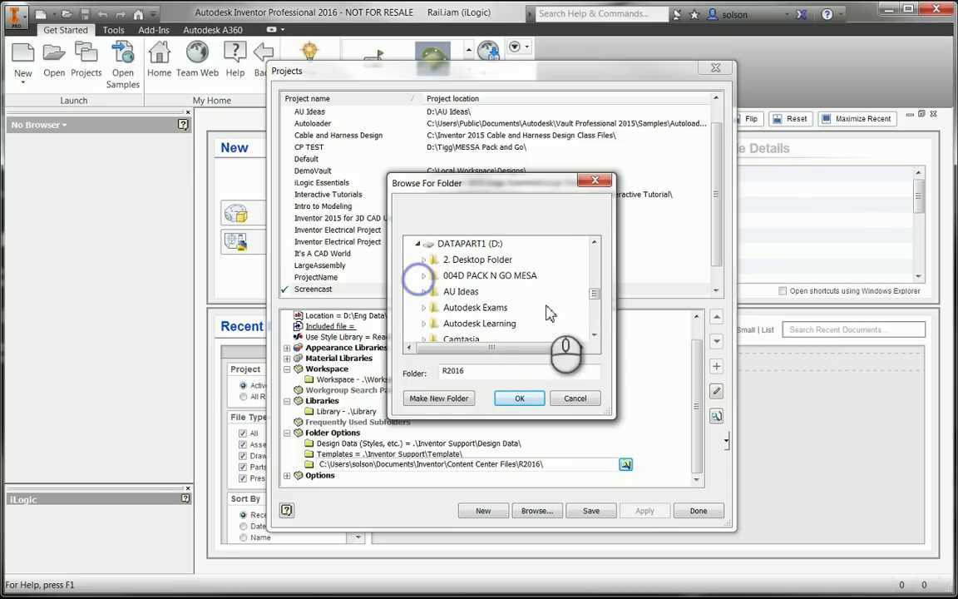
double_click(479, 308)
scroll(489, 311, "down", 2)
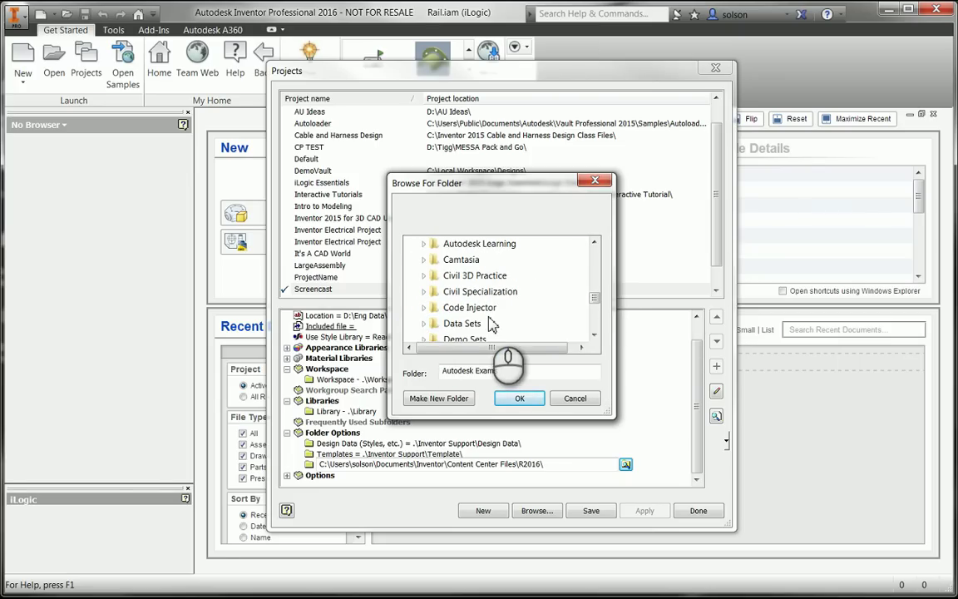
double_click(470, 338)
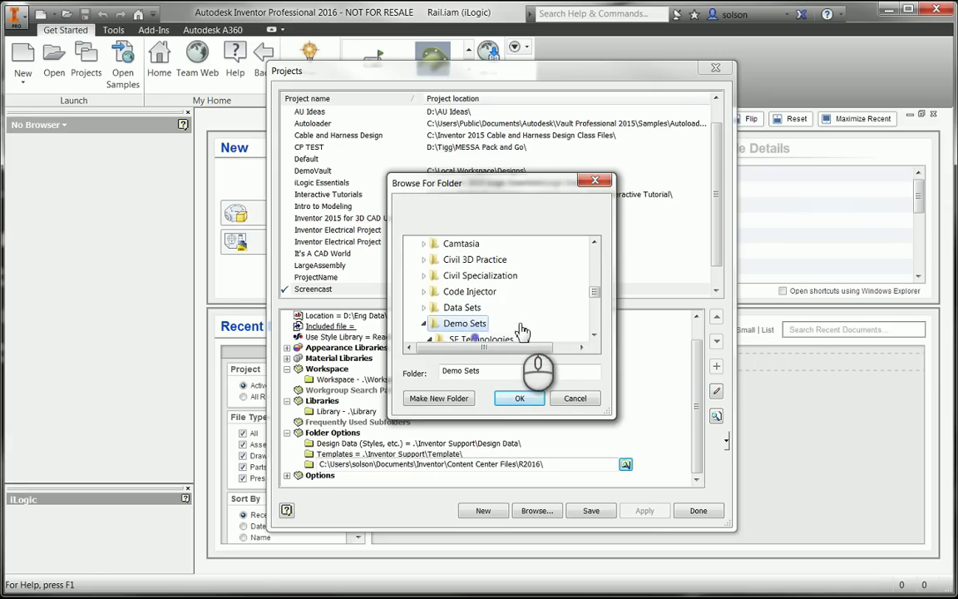
scroll(521, 330, "down", 5)
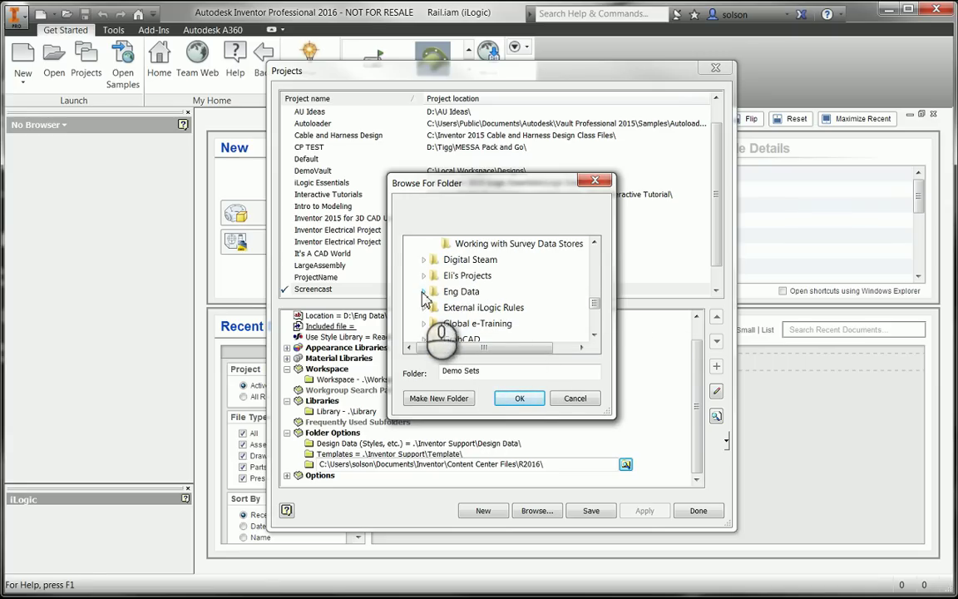
left_click(423, 293)
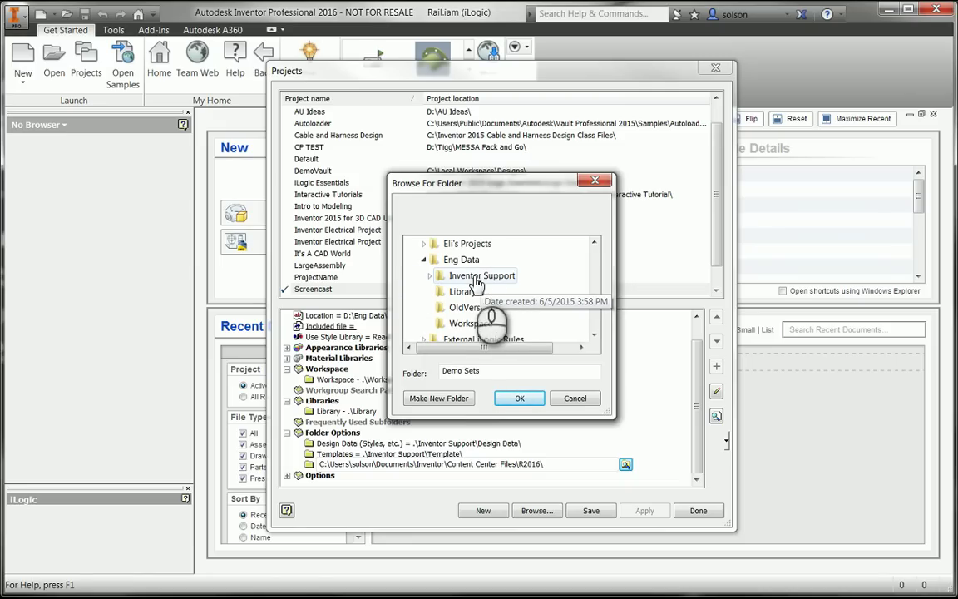
double_click(478, 277)
left_click(594, 334)
left_click(498, 323)
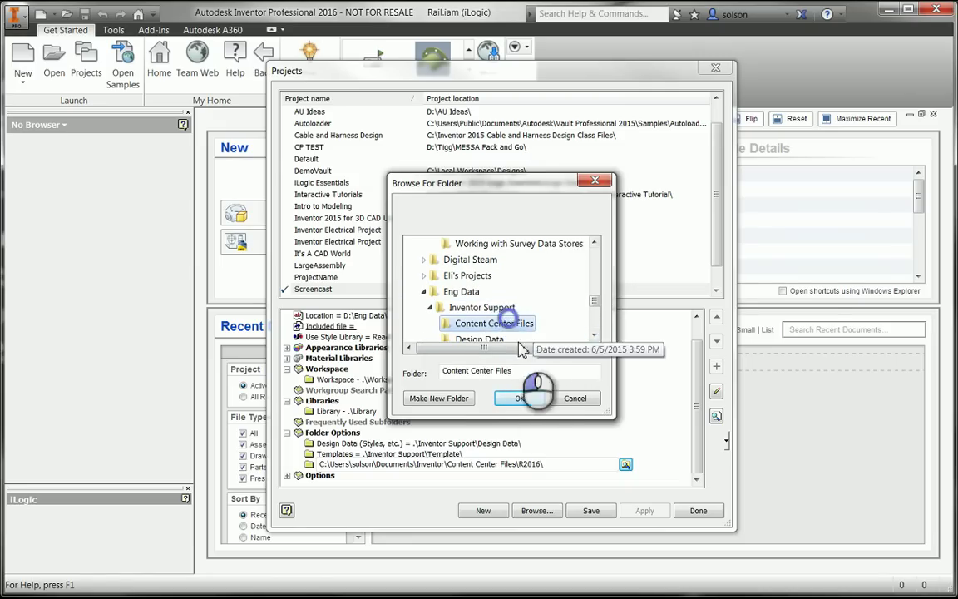
left_click(520, 398)
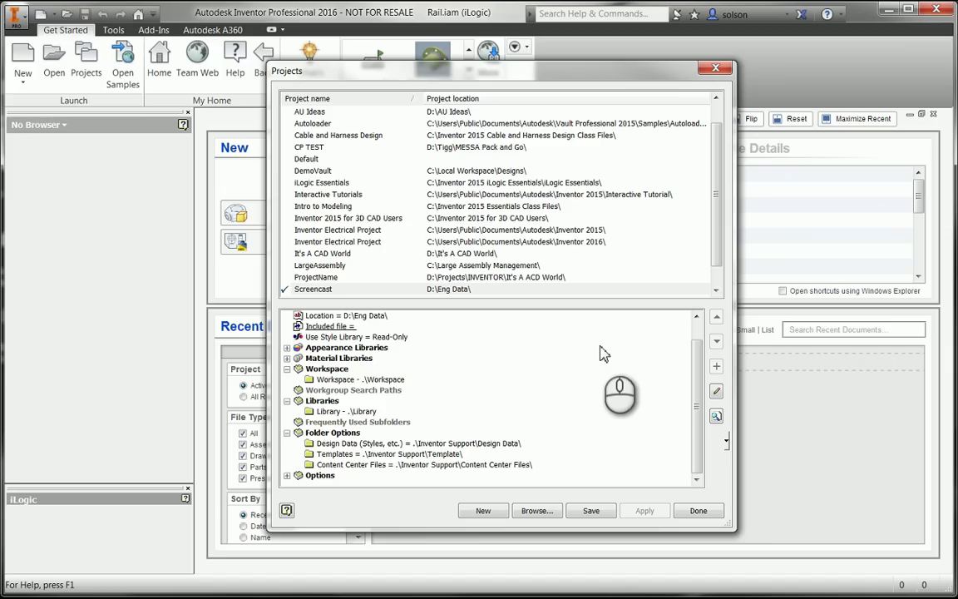
Save and migrate the Screencast project, close settings, and cancel the empty New File dialog.
left_click(590, 510)
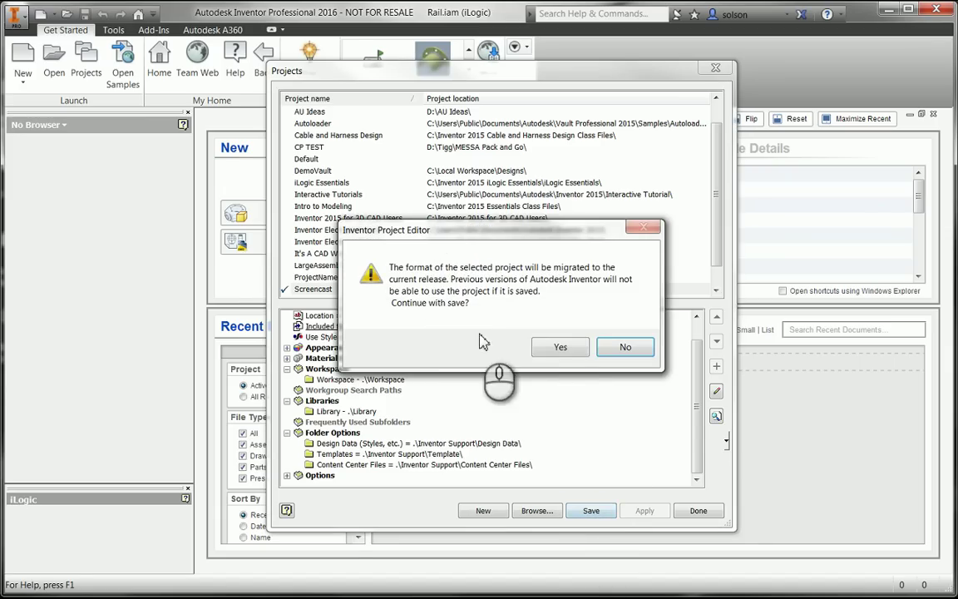
left_click(560, 347)
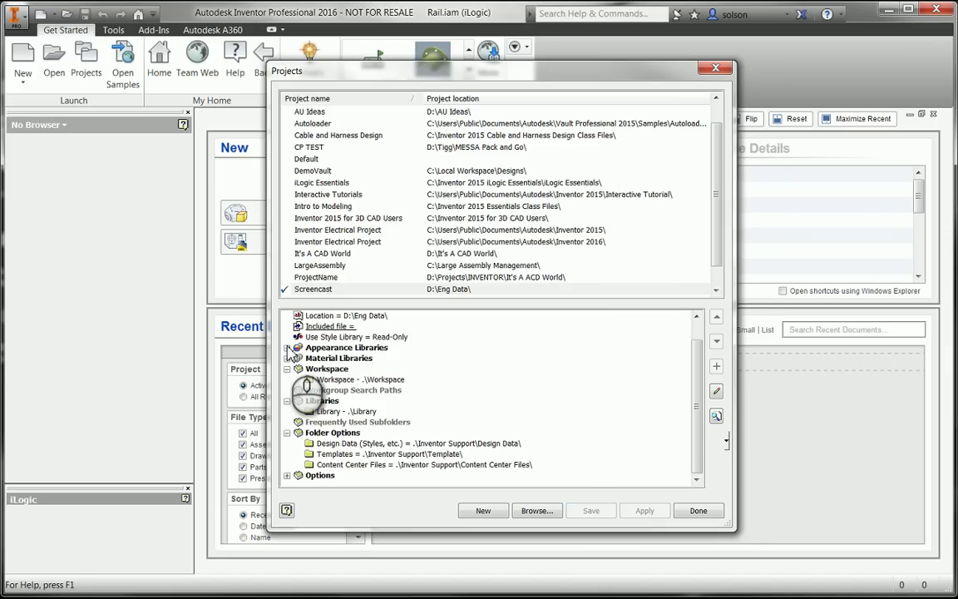
left_click(698, 511)
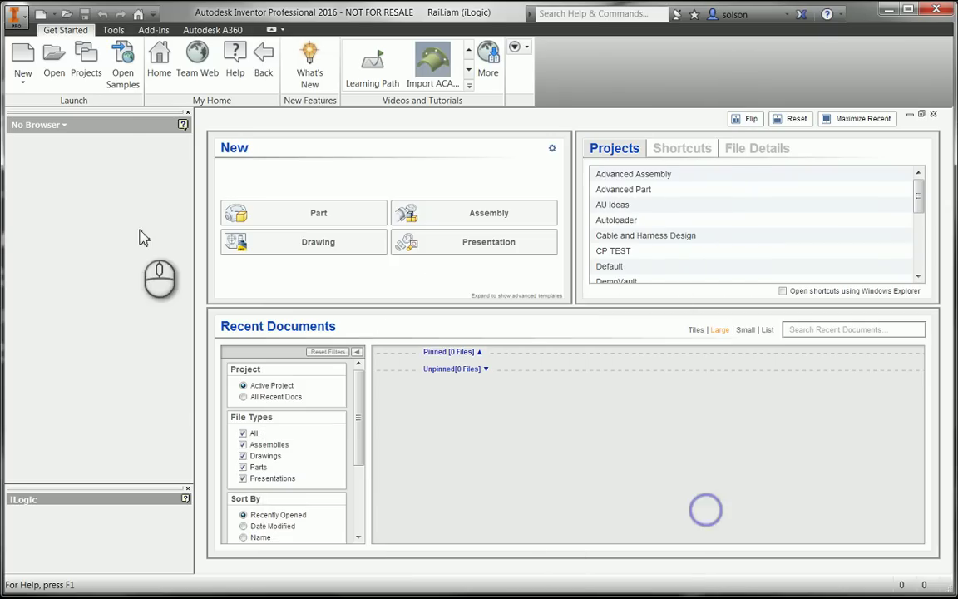
left_click(24, 60)
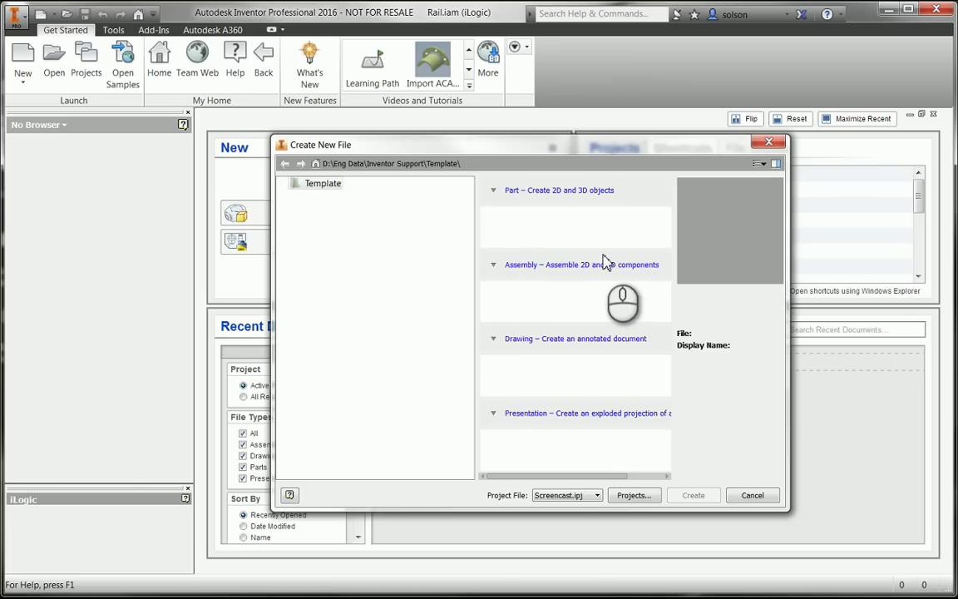
left_click(752, 496)
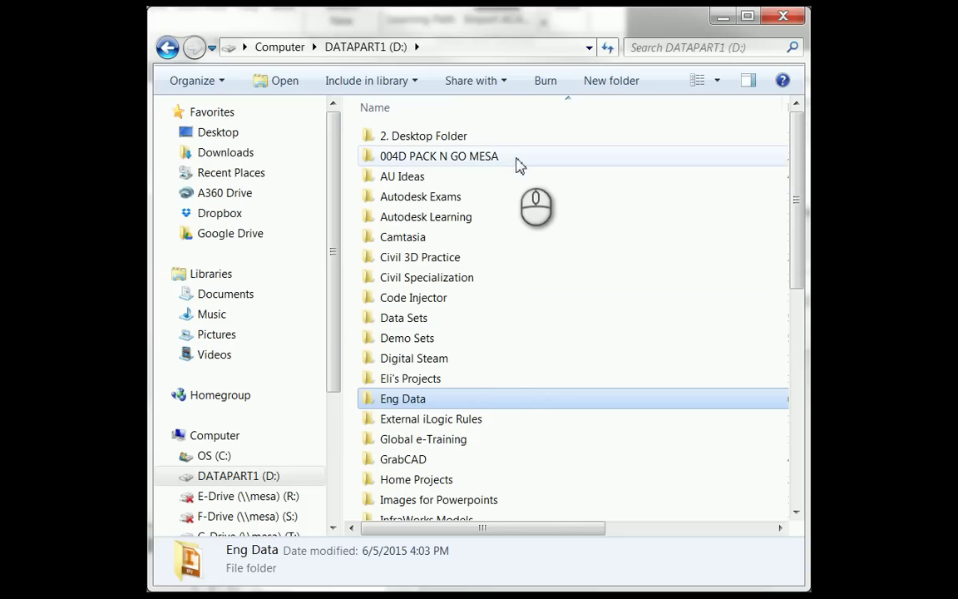
Browse to C:\Users\Public\Public Documents\Autodesk\Inventor 2016\Templates in Explorer.
left_click_drag(334, 242, 327, 281)
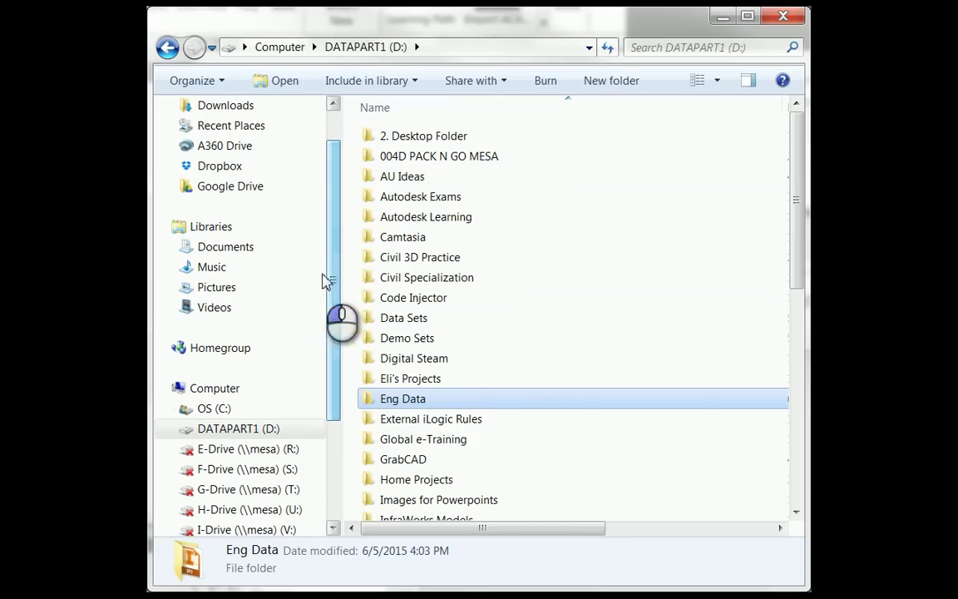
left_click(254, 408)
left_click(396, 278)
scroll(411, 281, "down", 7)
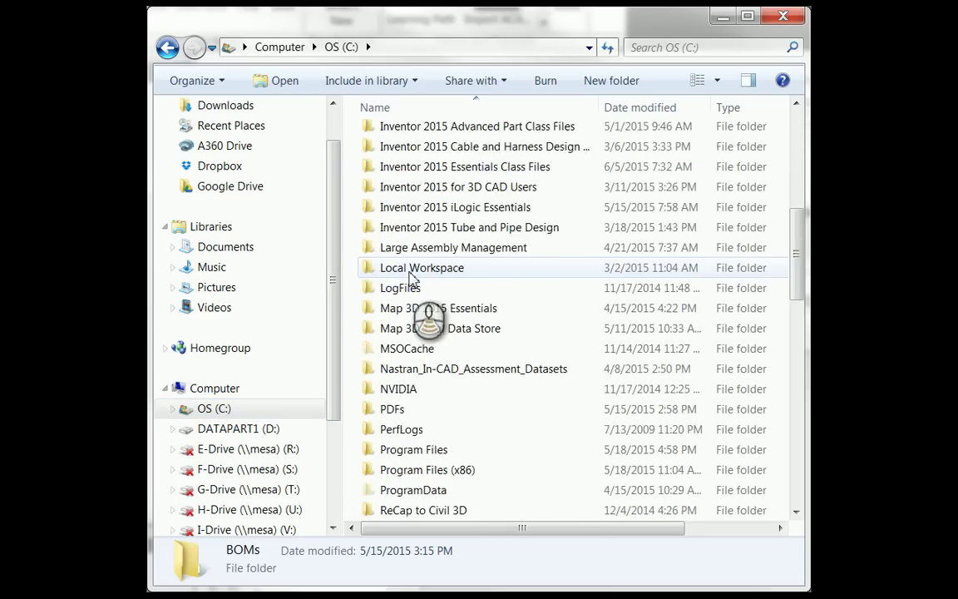
scroll(411, 281, "down", 10)
scroll(412, 281, "up", 2)
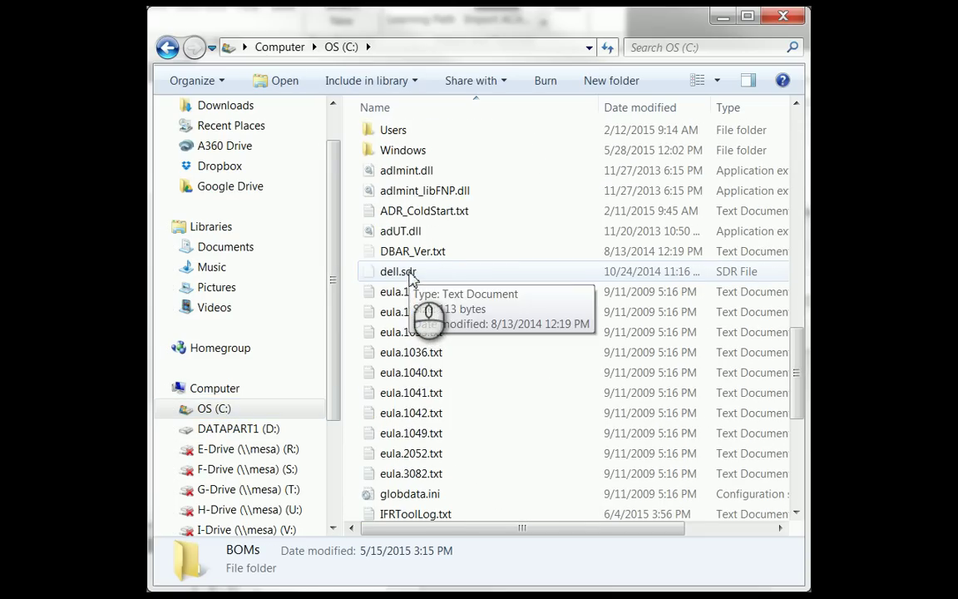
double_click(392, 130)
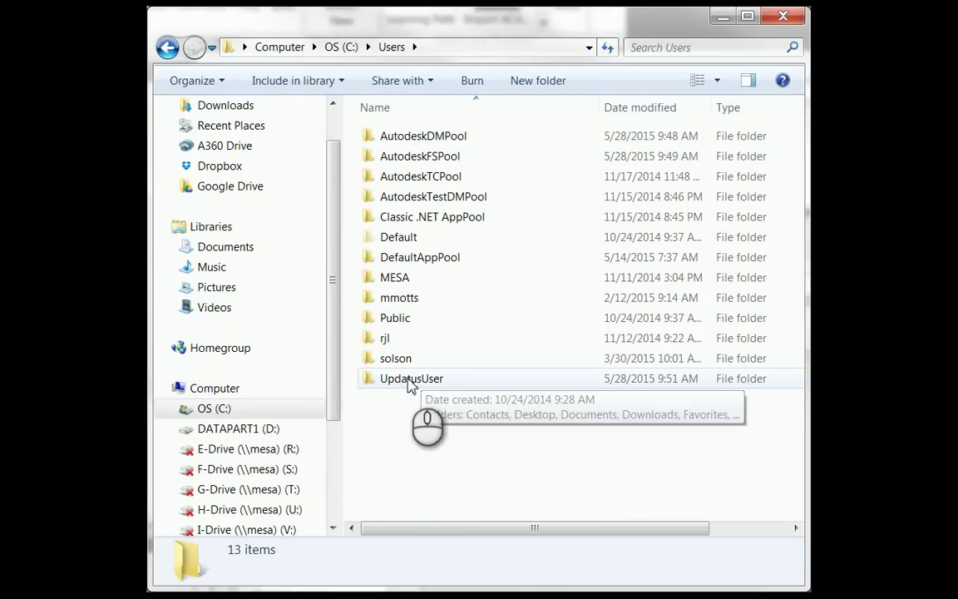
left_click(419, 316)
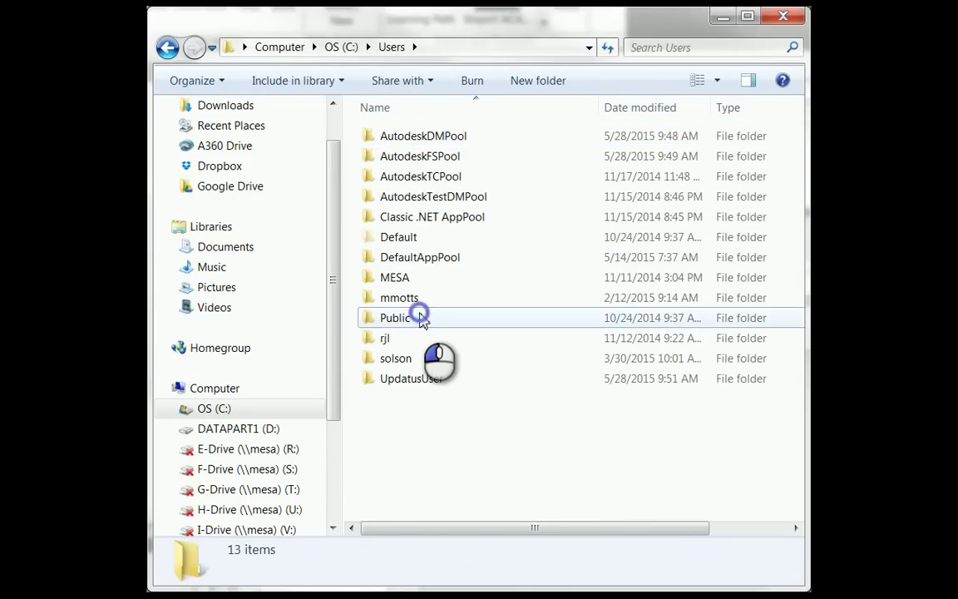
double_click(419, 316)
double_click(442, 199)
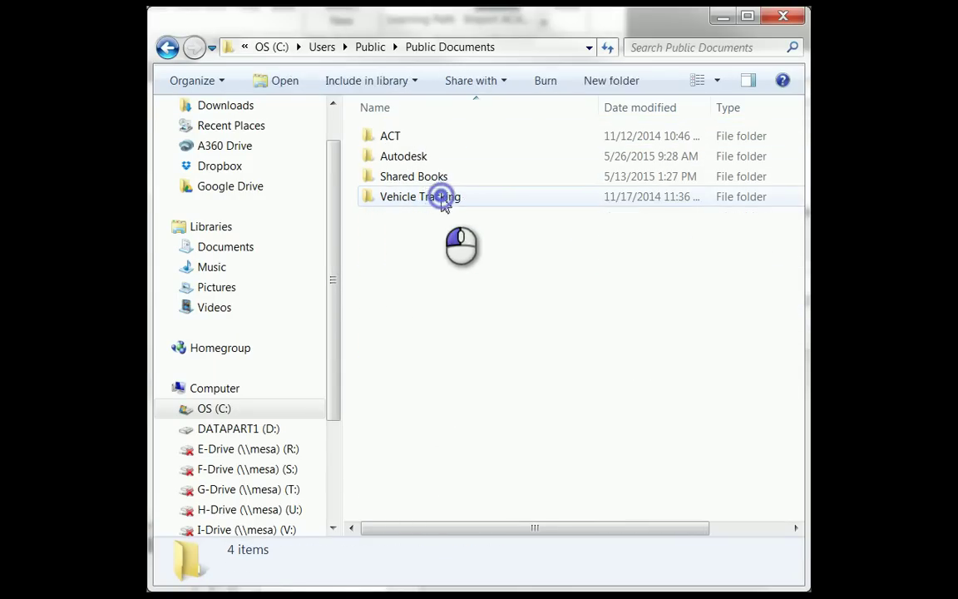
double_click(403, 157)
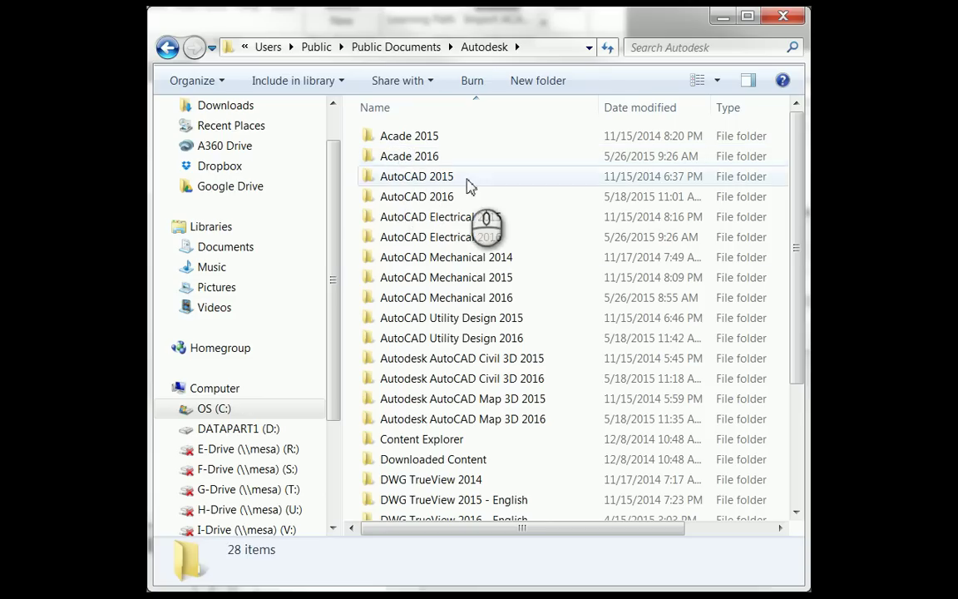
left_click(434, 277)
scroll(434, 287, "down", 3)
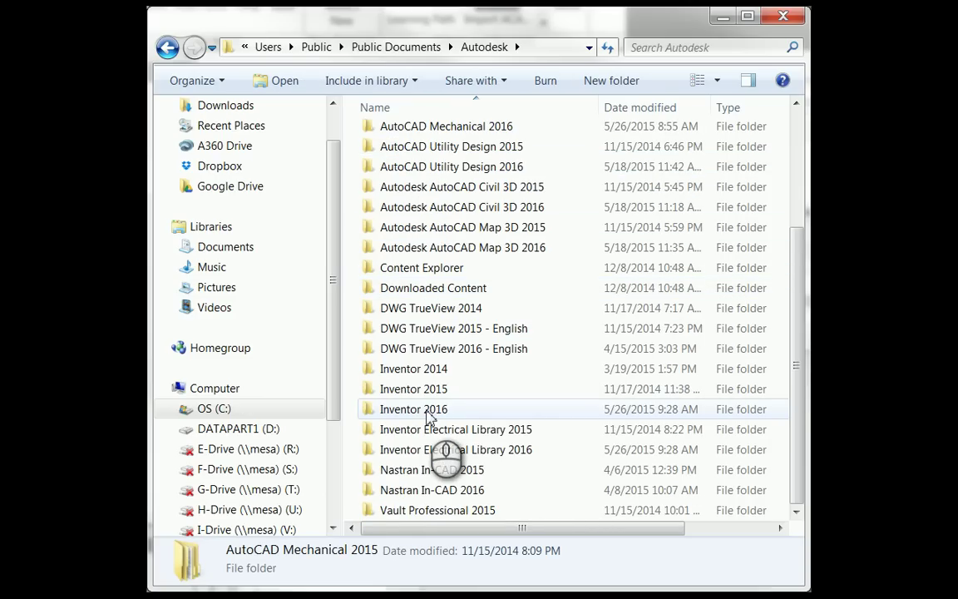
double_click(427, 412)
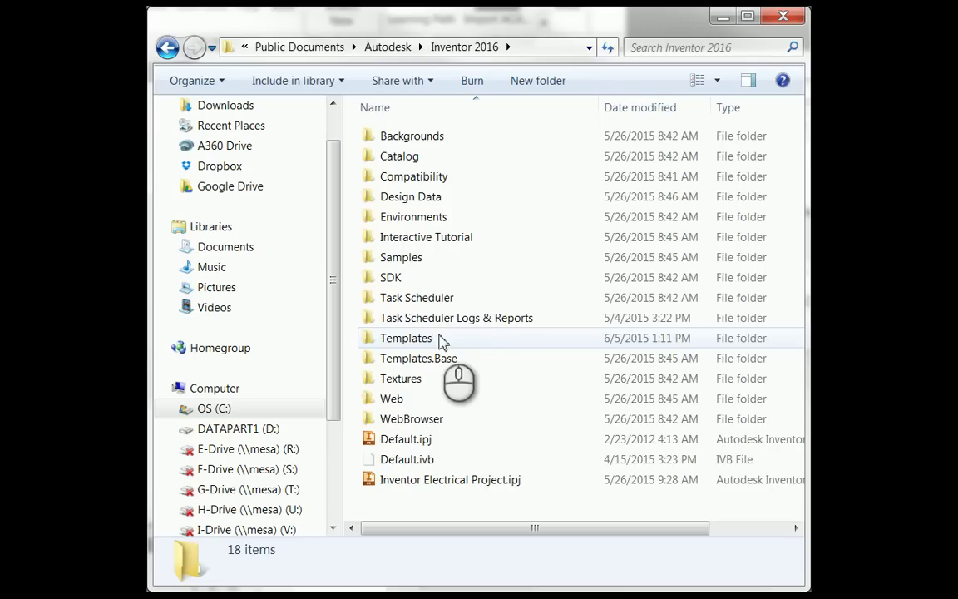
double_click(442, 342)
Copy all ten templates into D:\Eng Data\Inventor Support\Template and close Explorer.
left_click_drag(539, 377, 396, 142)
right_click(404, 136)
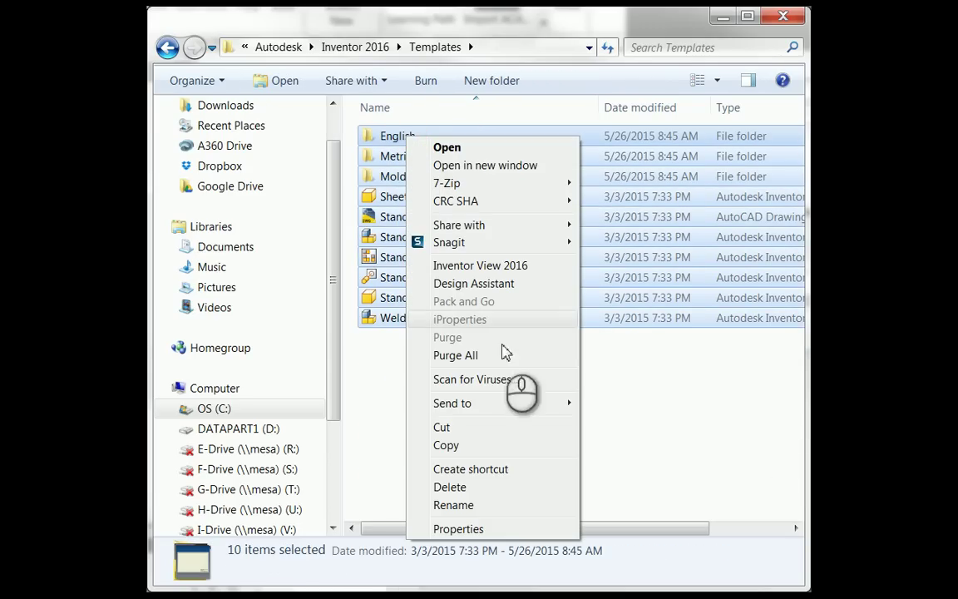
left_click(485, 445)
left_click(251, 428)
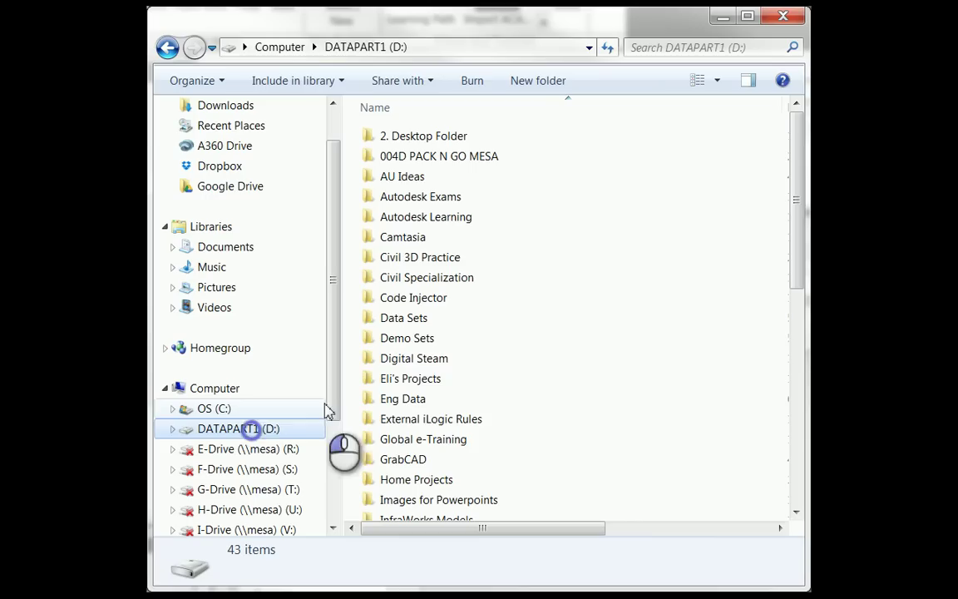
double_click(406, 398)
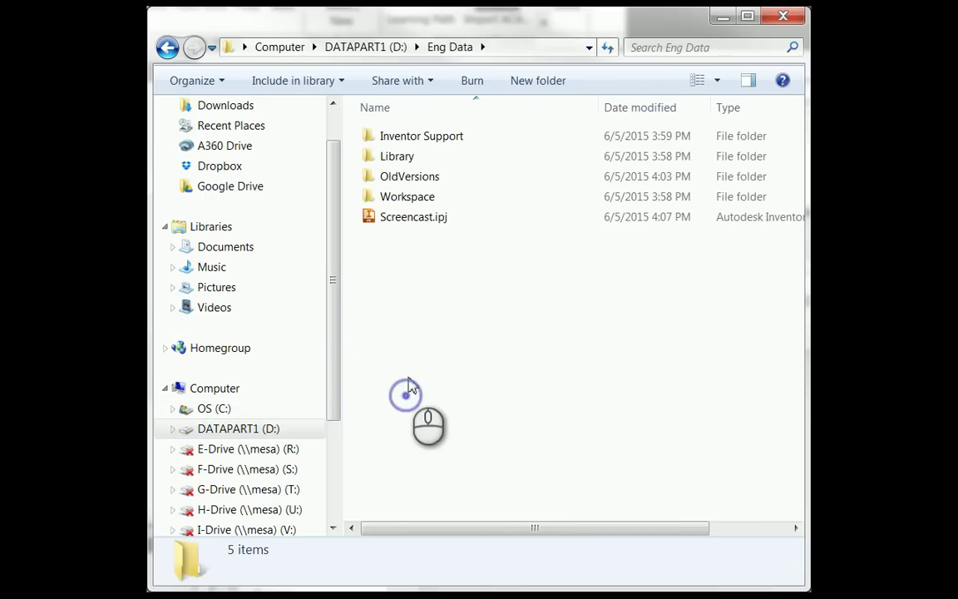
double_click(398, 139)
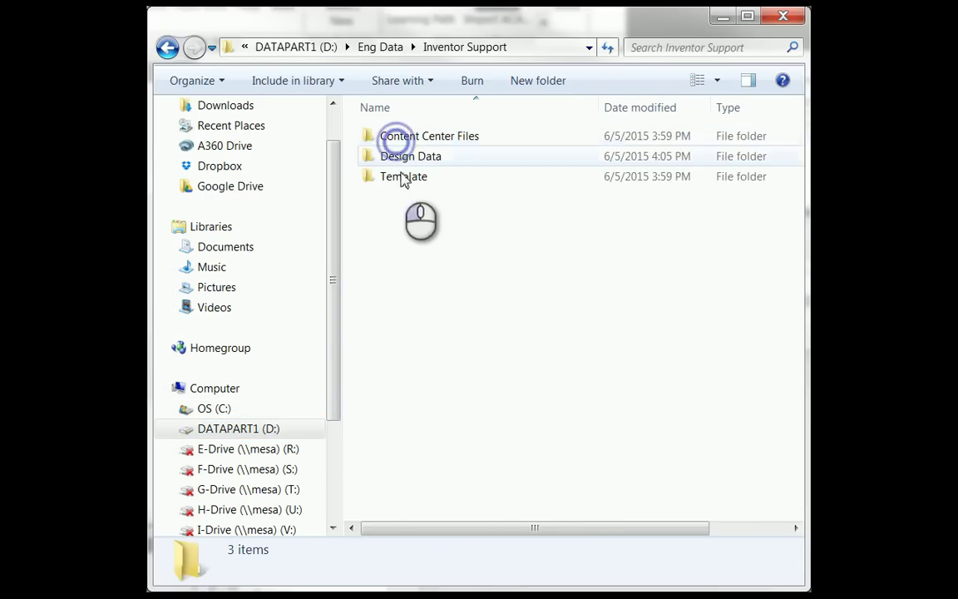
double_click(400, 179)
right_click(412, 221)
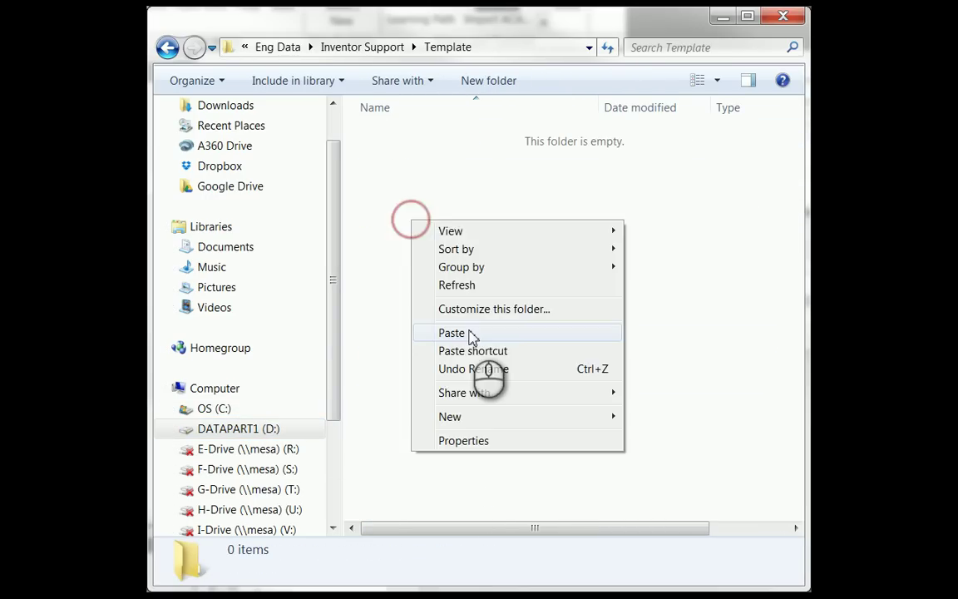
left_click(468, 333)
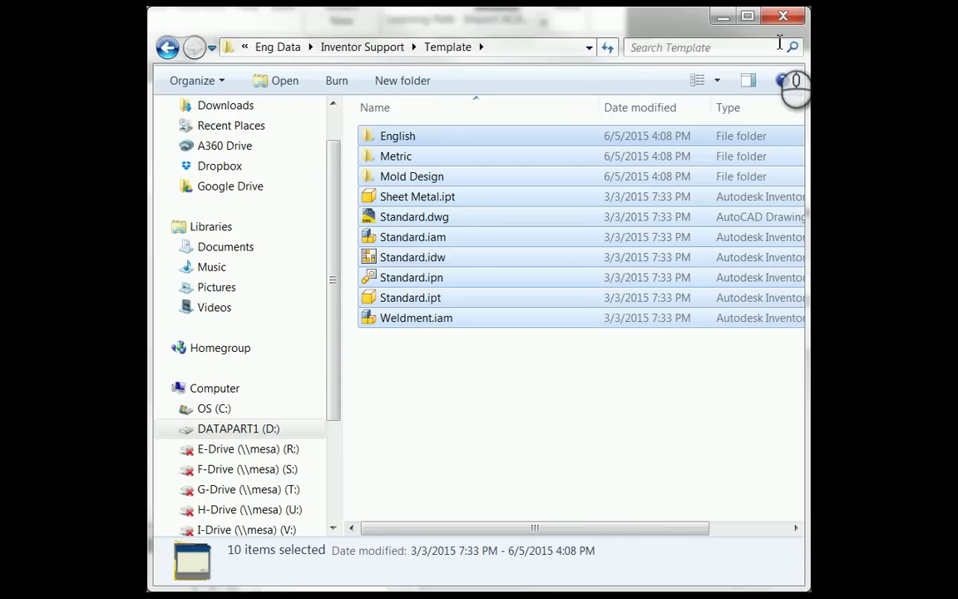
left_click(782, 16)
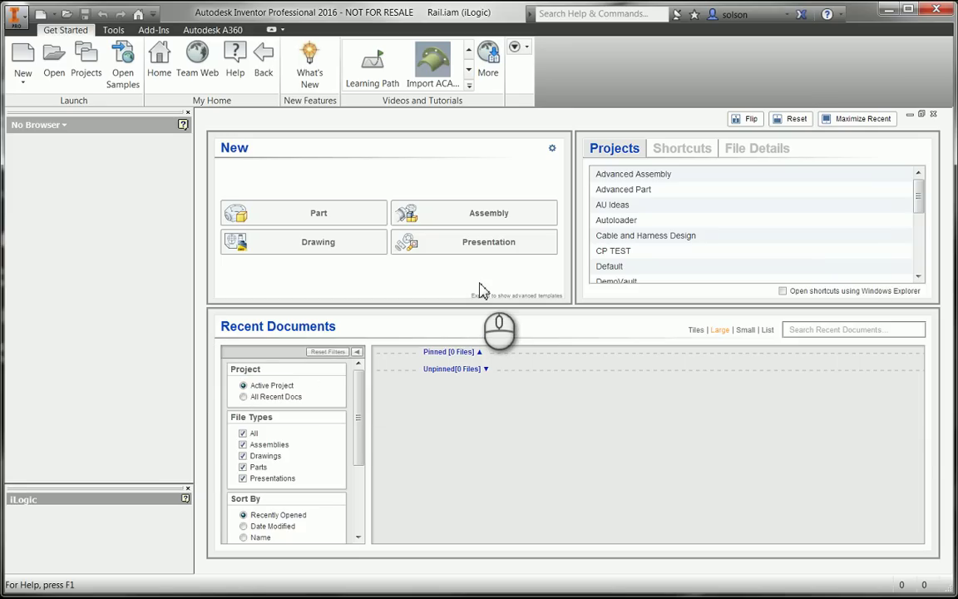
left_click(22, 56)
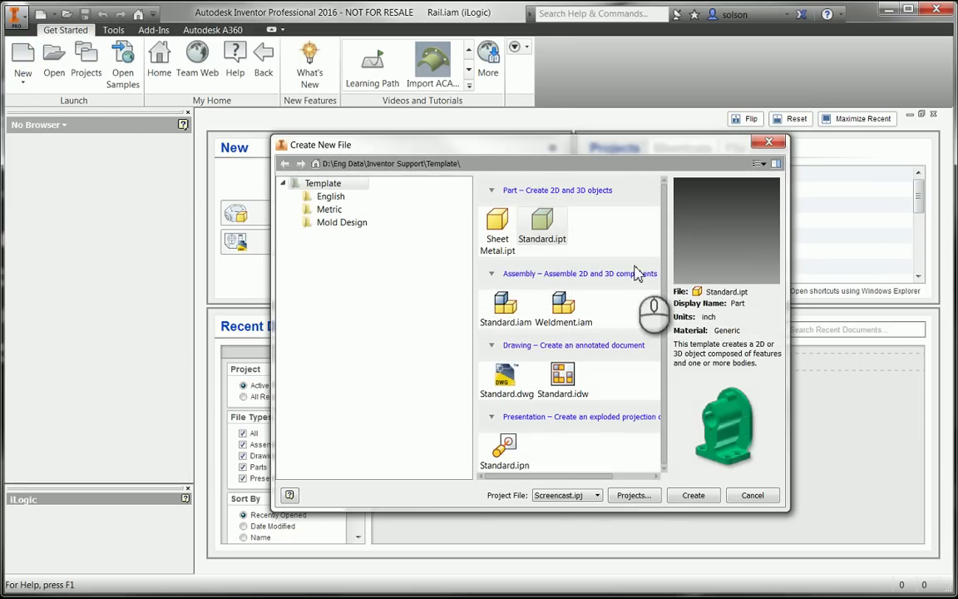
left_click(752, 494)
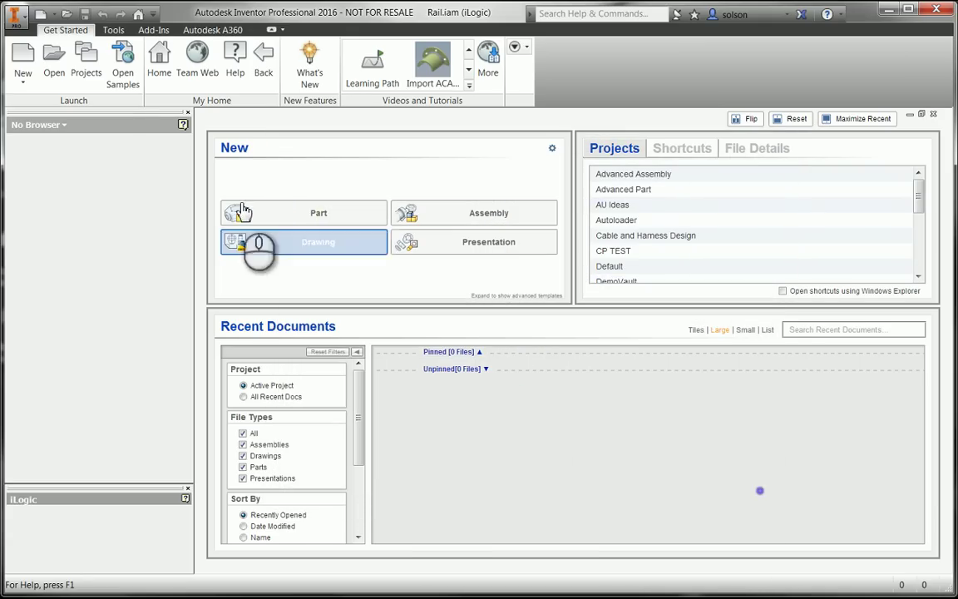
left_click(54, 58)
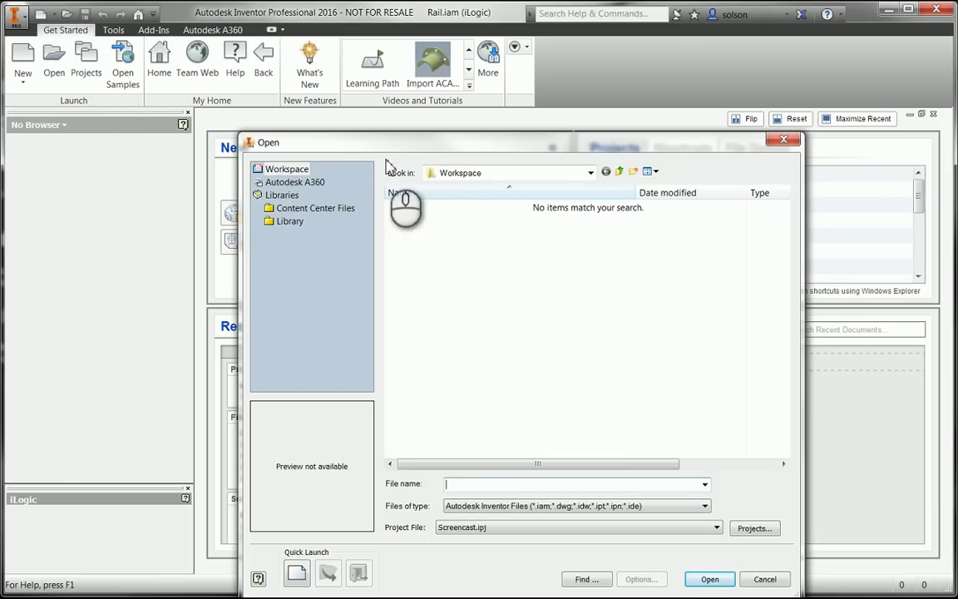
left_click(769, 578)
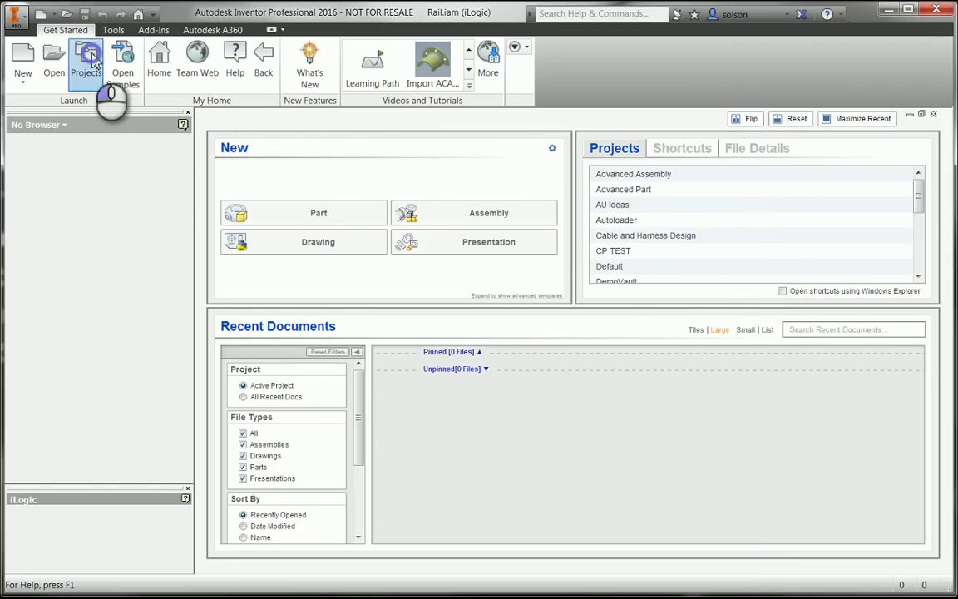
Open the Projects dialog to review the active Screencast project at D:\Eng Data.
left_click(89, 60)
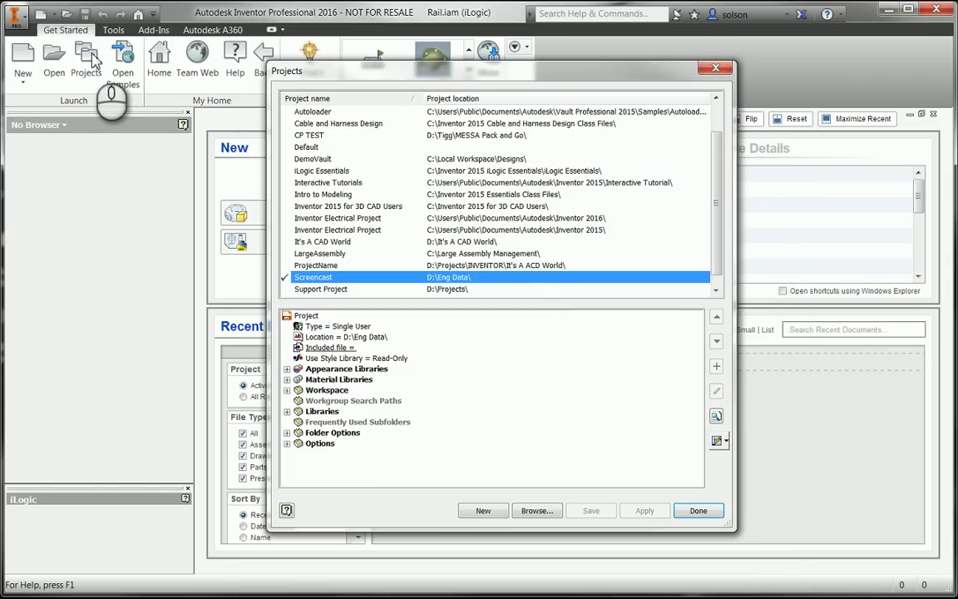